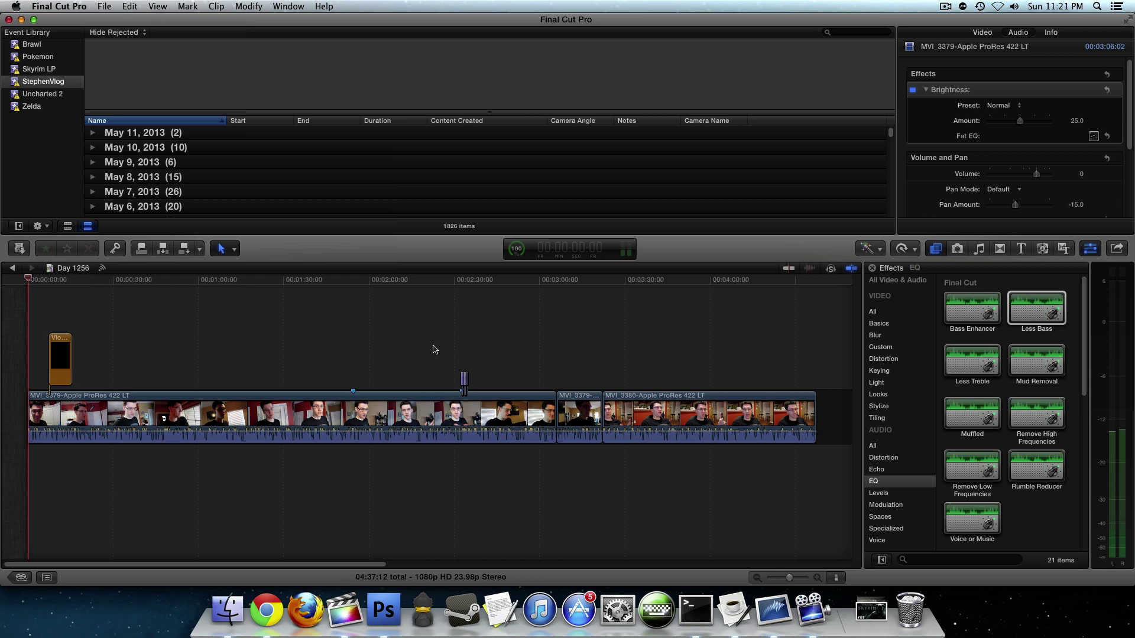
# Browse the File > Share destinations, then close the menu without choosing one
pyautogui.click(104, 8)
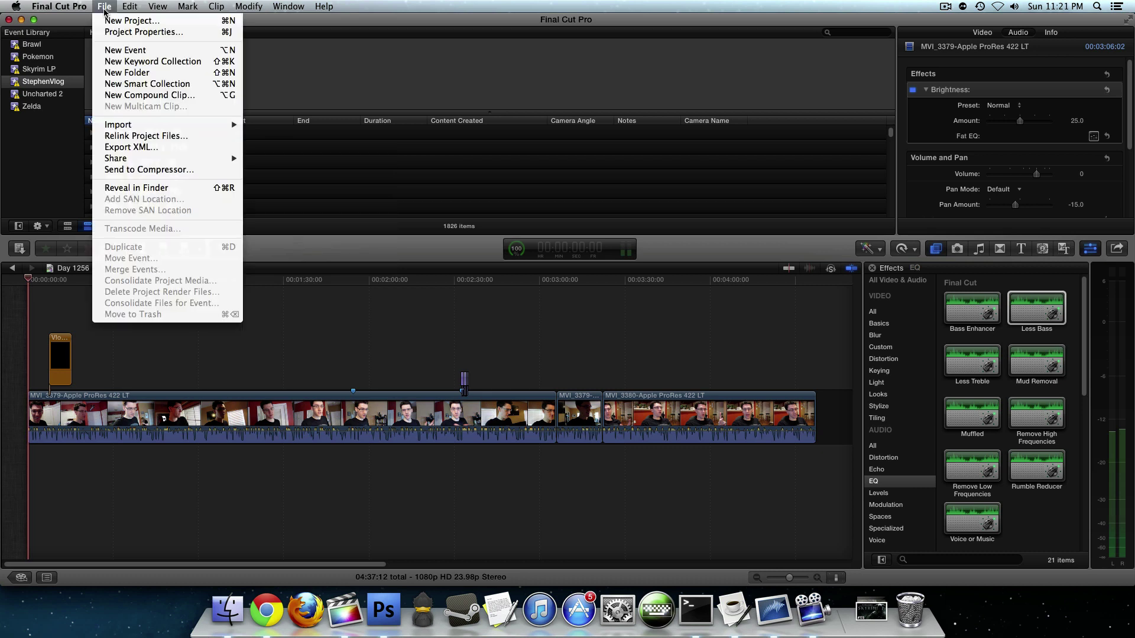
pyautogui.moveTo(138, 164)
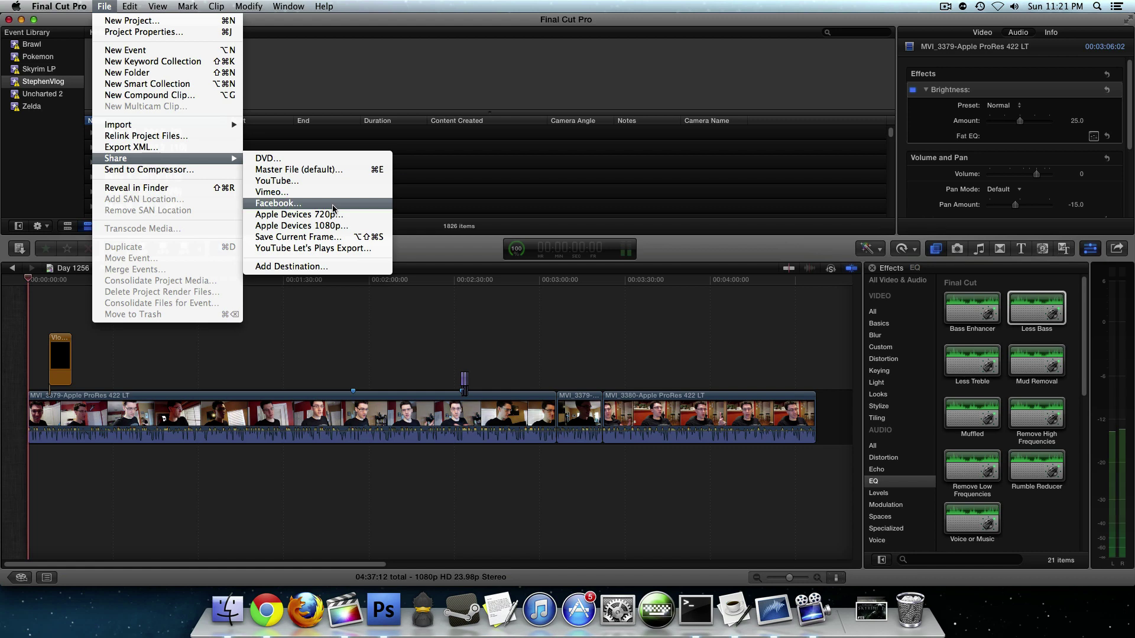
pyautogui.click(445, 256)
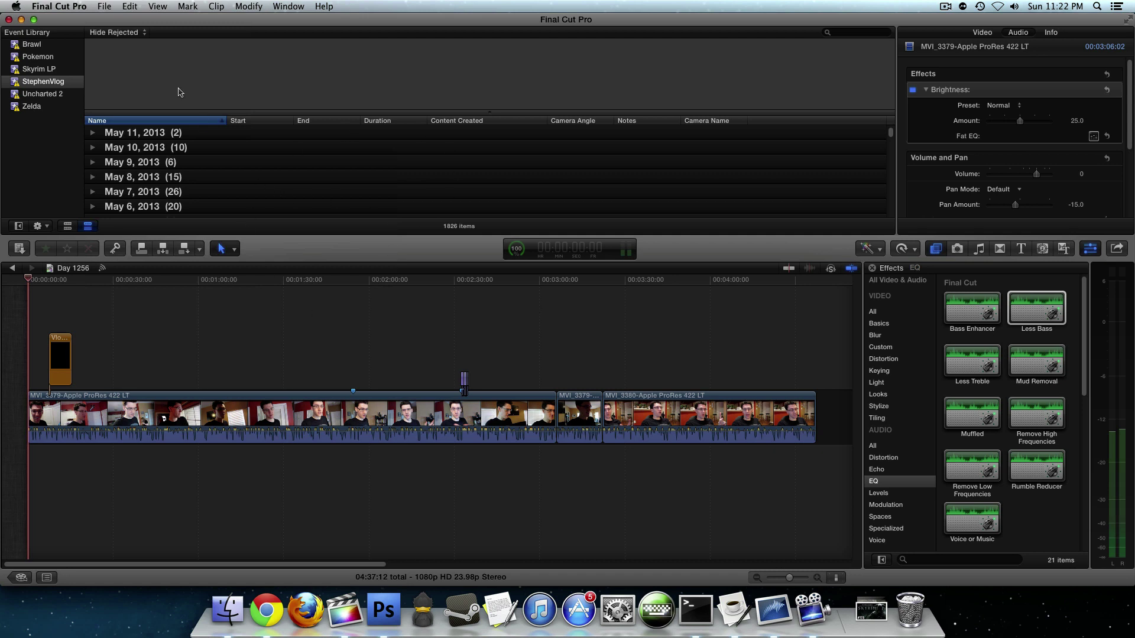
# Reopen File > Share to list Master File, YouTube, Vimeo and Apple Devices 1080p
pyautogui.click(103, 6)
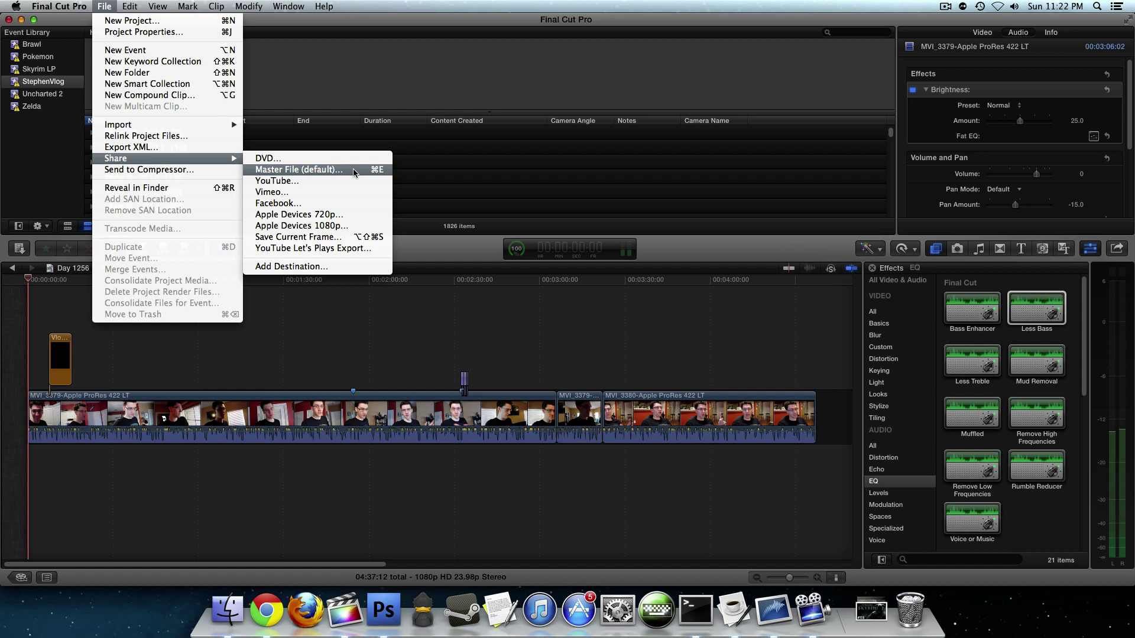
# Start a Master File export, review its Info pane, then cancel it
pyautogui.click(354, 172)
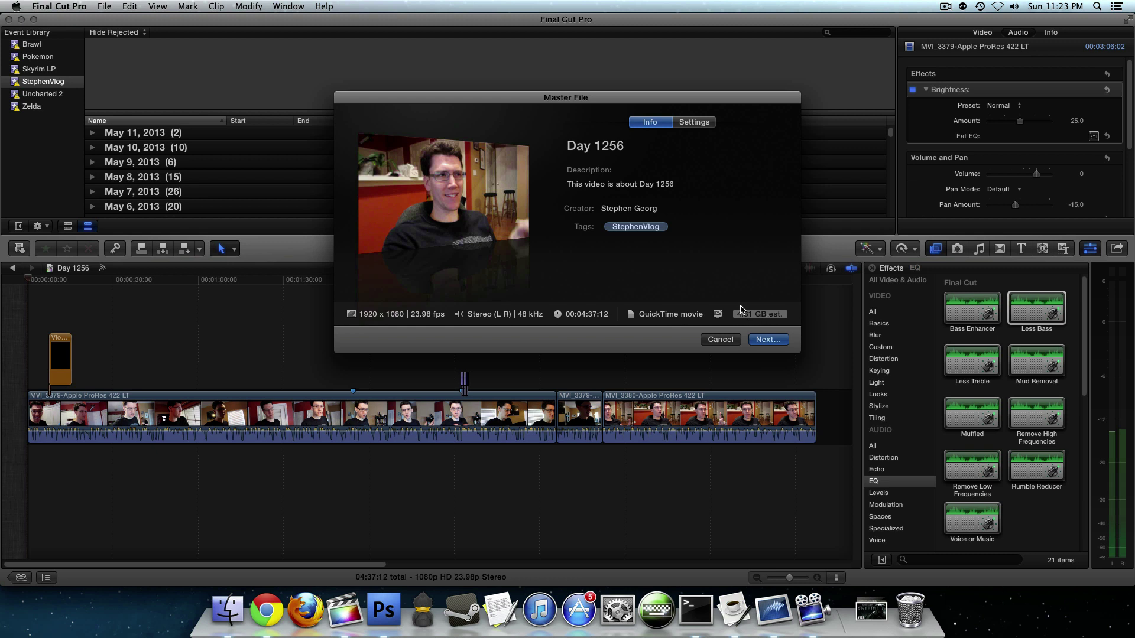
pyautogui.click(728, 341)
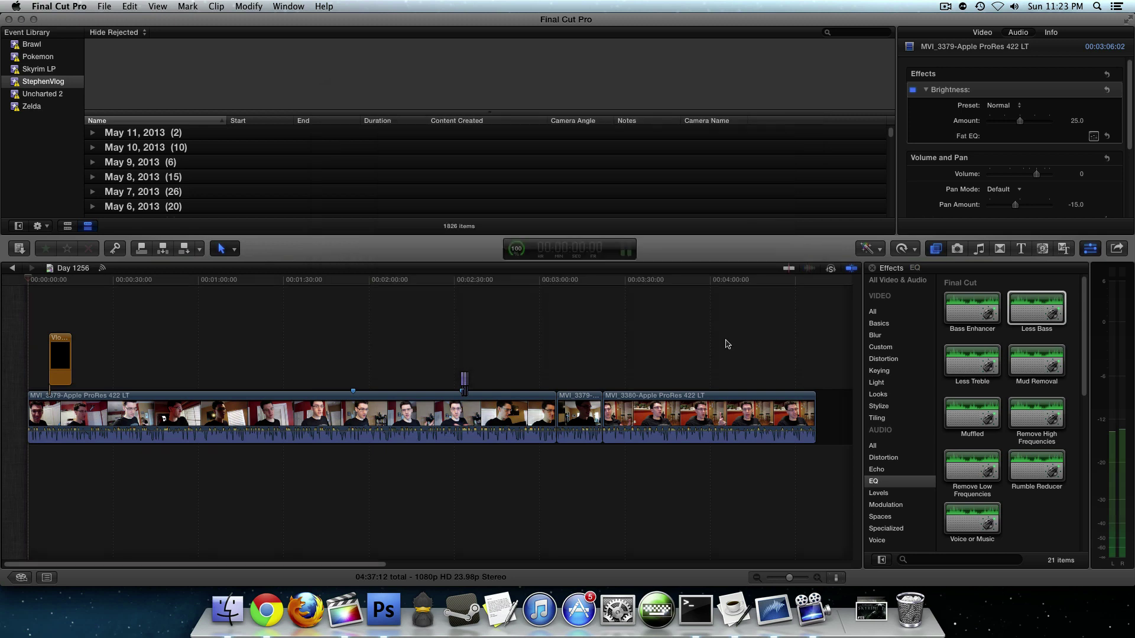
# Launch Compressor through a Spotlight search for 'compressor'
pyautogui.press('super+space')
pyautogui.write('compressor')
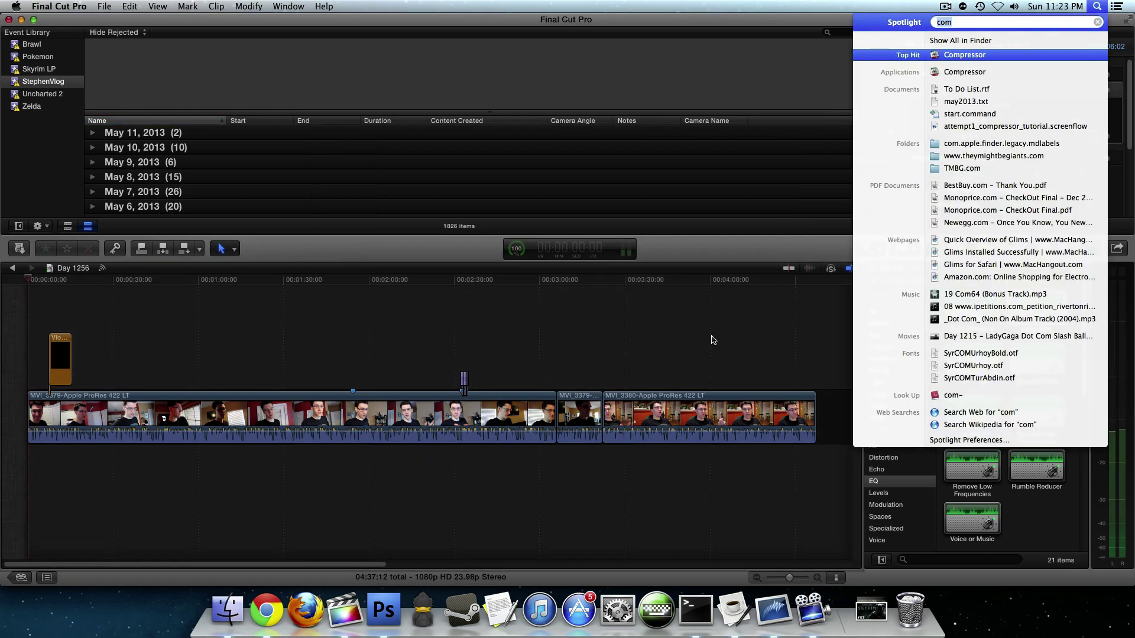
pyautogui.press('Return')
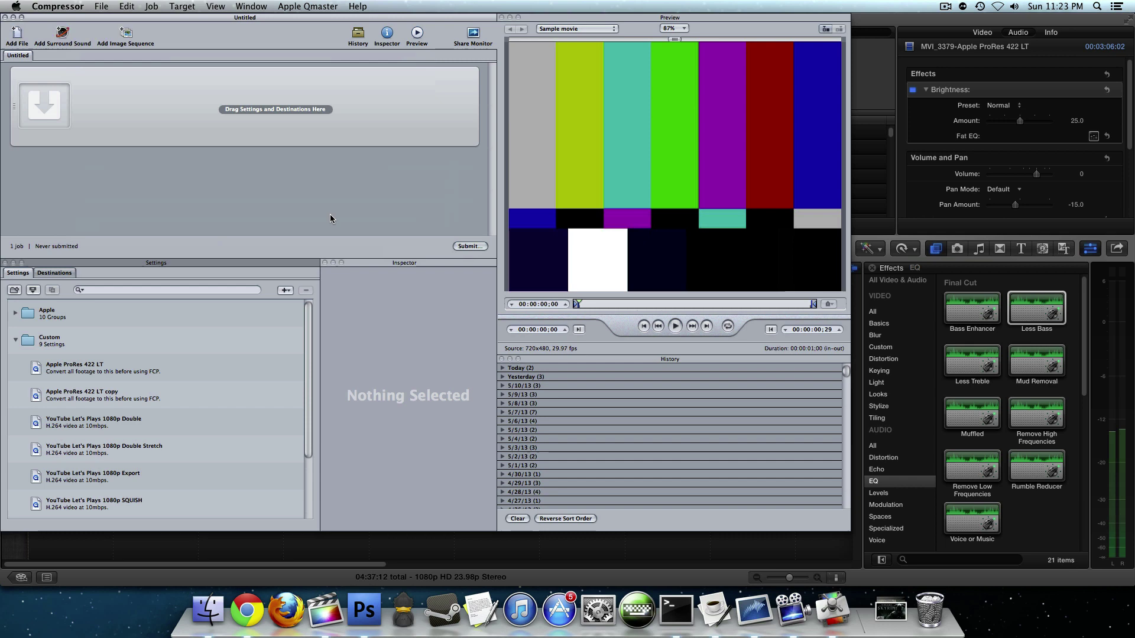
# Drag Day 1256 - I Still Like FCPX.mov from the Downloads stack into the batch
pyautogui.click(891, 609)
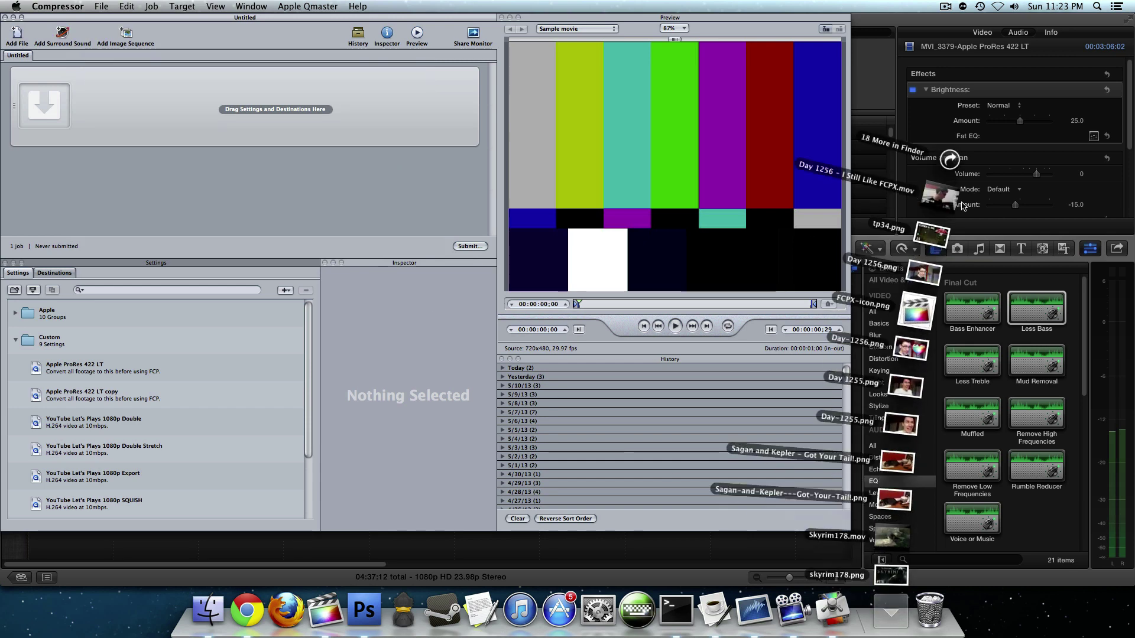
pyautogui.moveTo(939, 198); pyautogui.dragTo(220, 193)
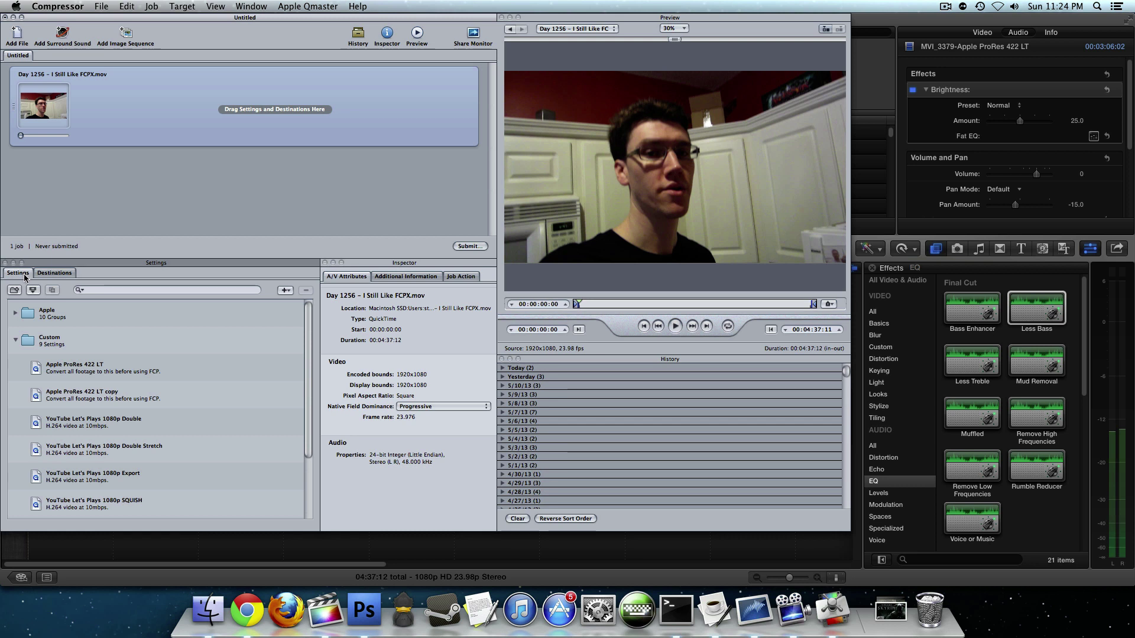
# Select the Custom YouTube Vlog Export preset and view its H.264 encoder options at 5000 kbits/sec
pyautogui.click(53, 273)
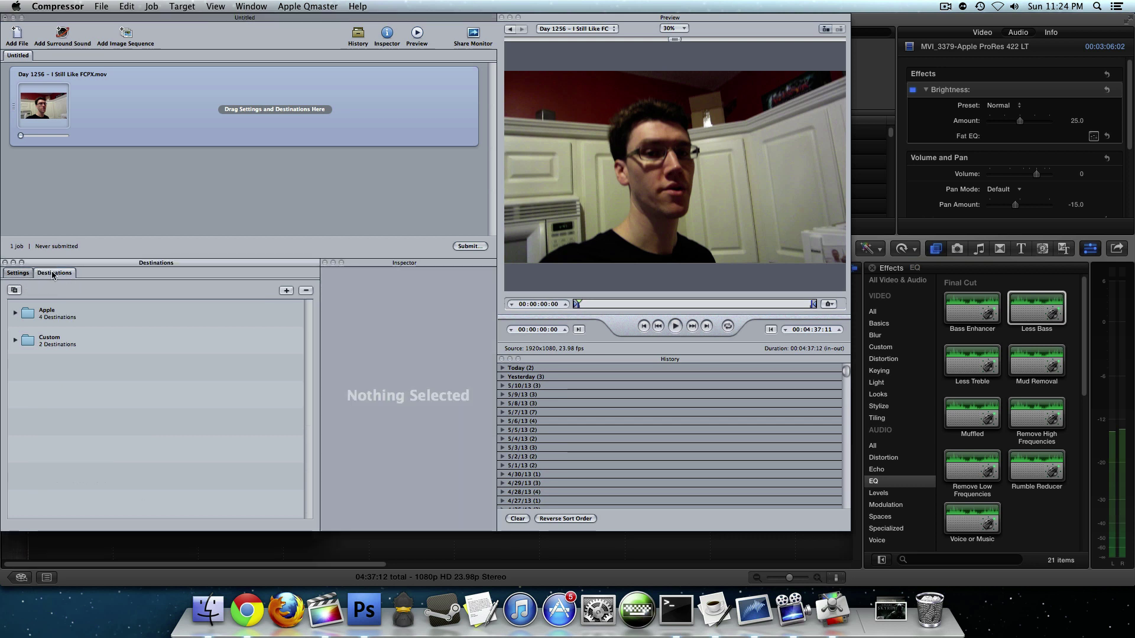
pyautogui.click(18, 276)
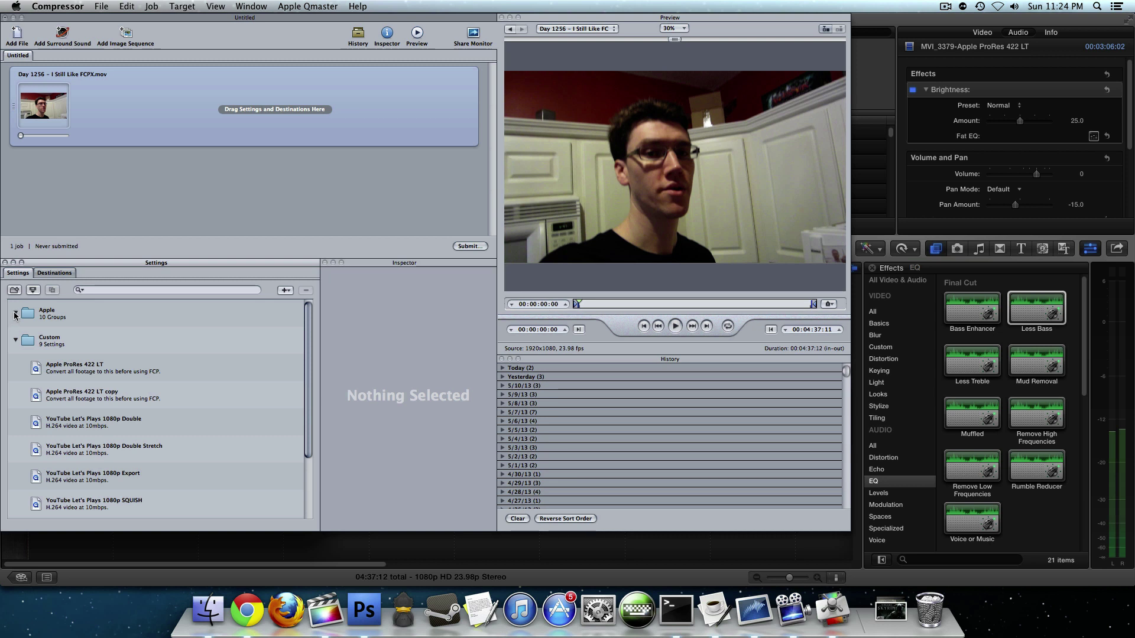
pyautogui.click(15, 316)
pyautogui.scroll(-5, 119, 363)
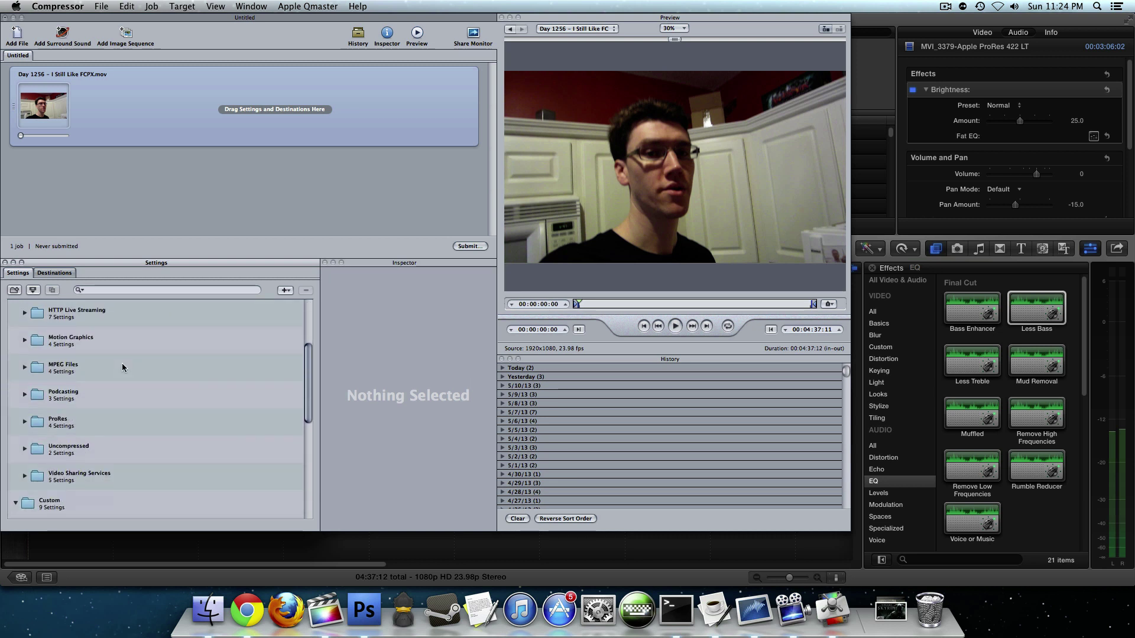
pyautogui.scroll(5, 123, 365)
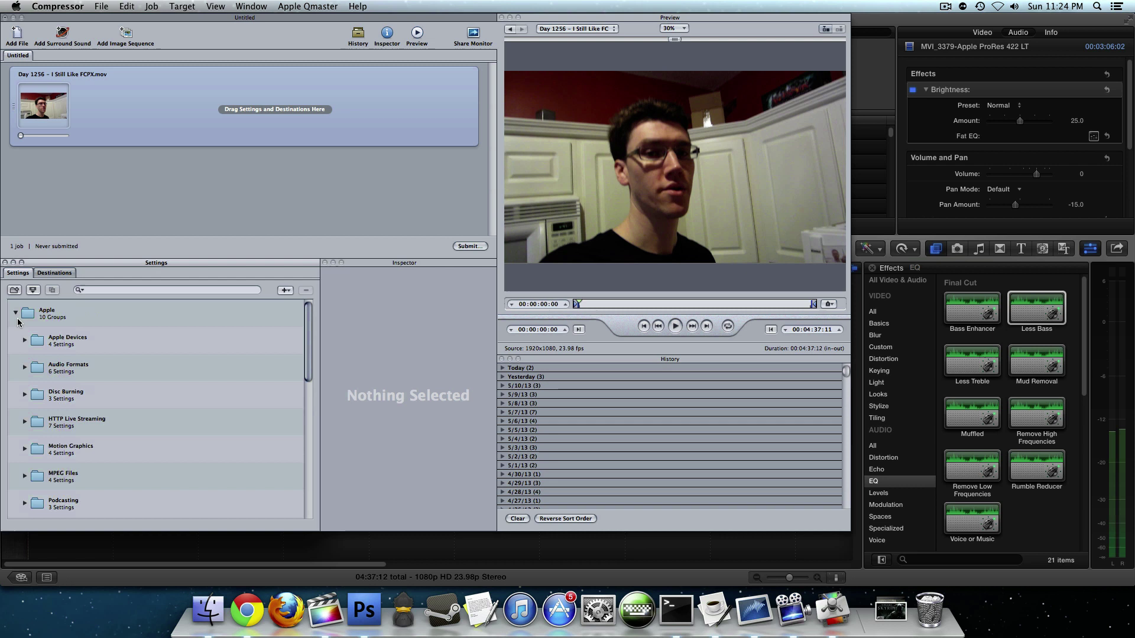
pyautogui.click(15, 313)
pyautogui.scroll(-3, 153, 417)
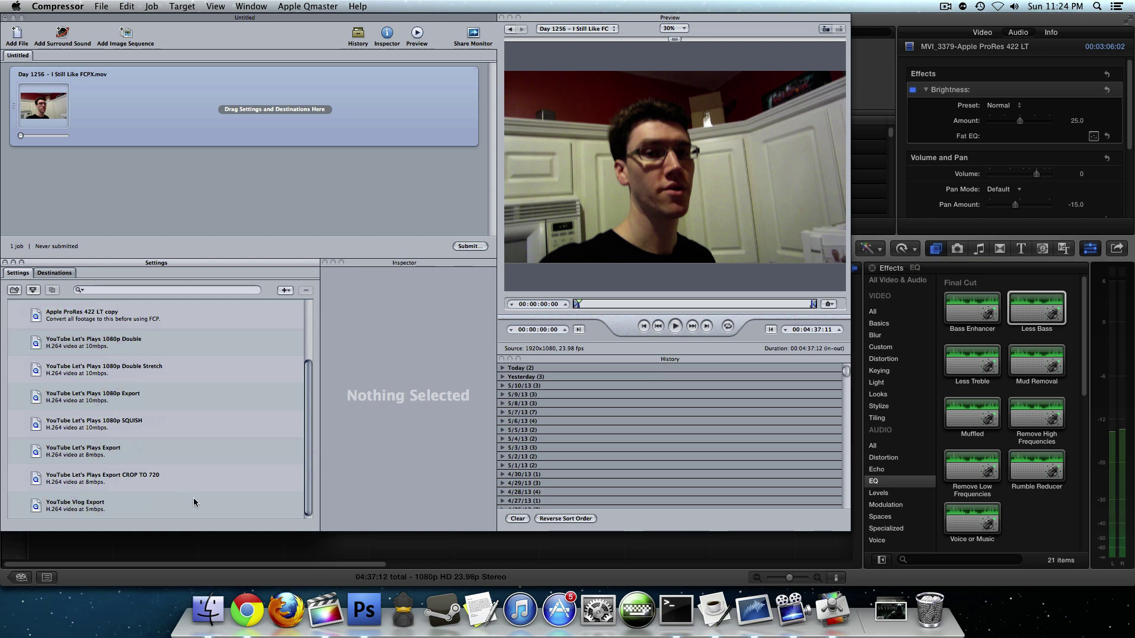
pyautogui.click(158, 511)
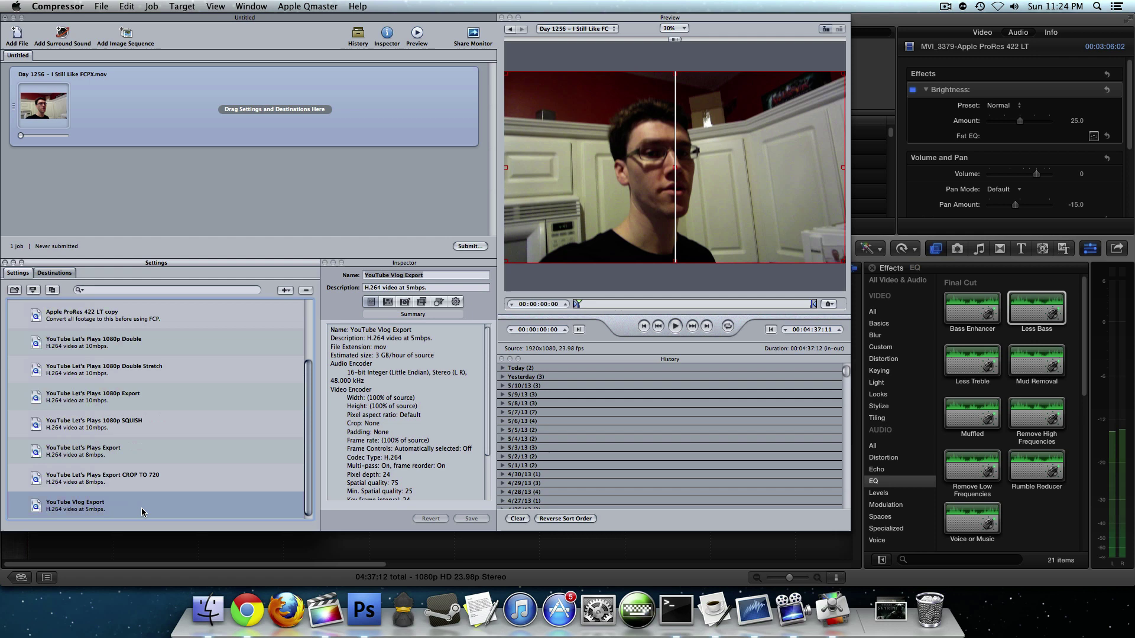
pyautogui.click(387, 302)
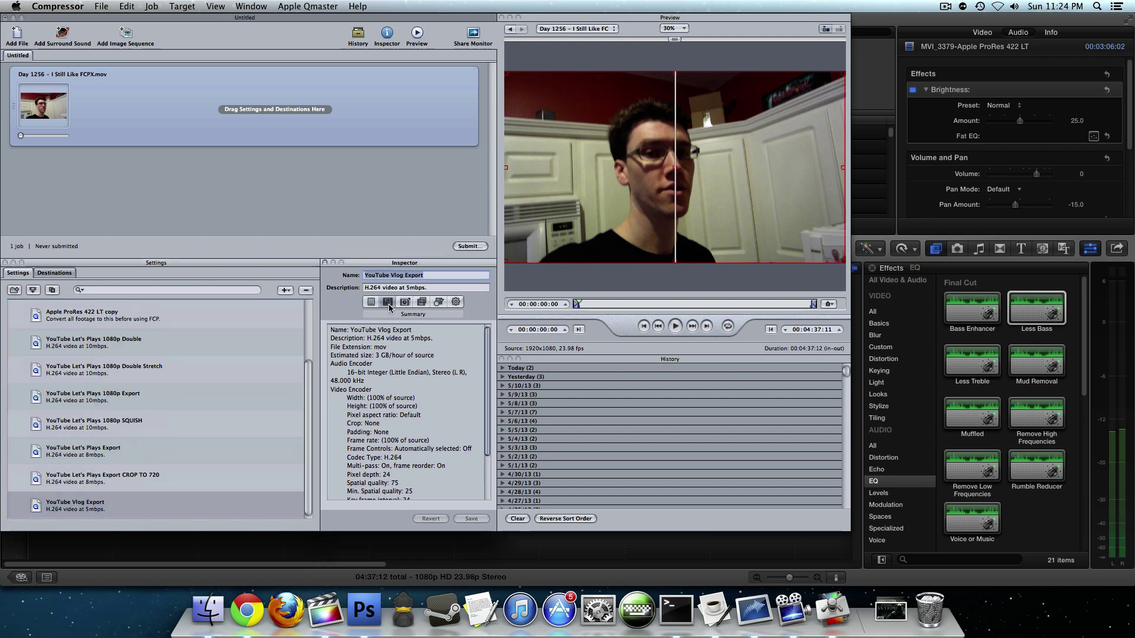
pyautogui.click(378, 359)
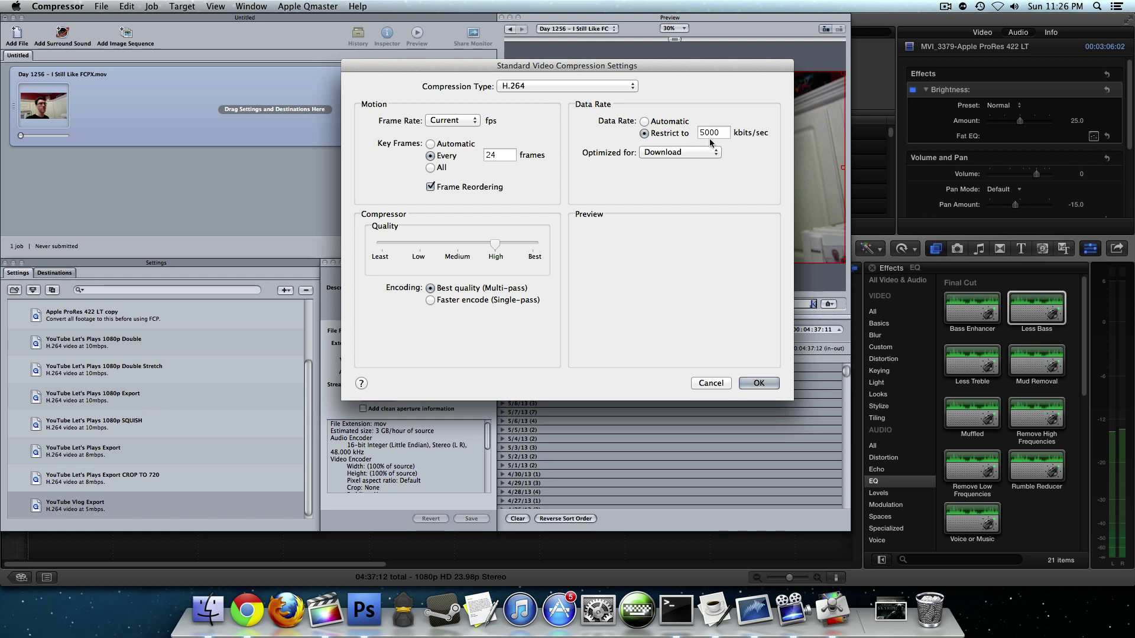
pyautogui.click(710, 383)
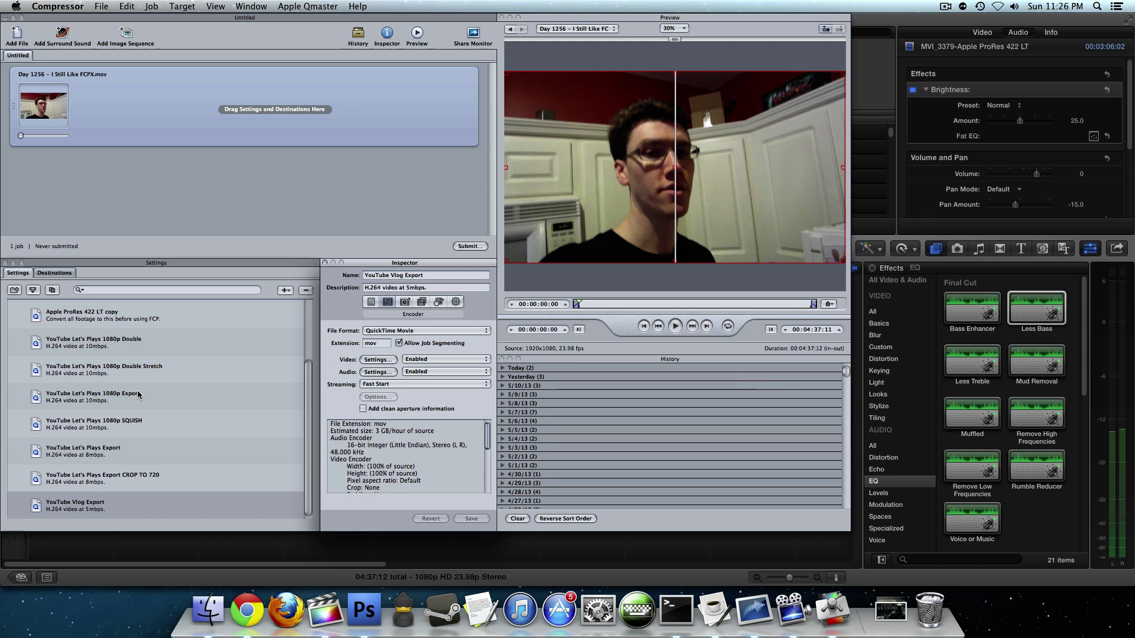
# Apply YouTube Vlog Export to the Day 1256 job and set its destination to Completed Vlogs
pyautogui.moveTo(63, 507); pyautogui.dragTo(147, 131)
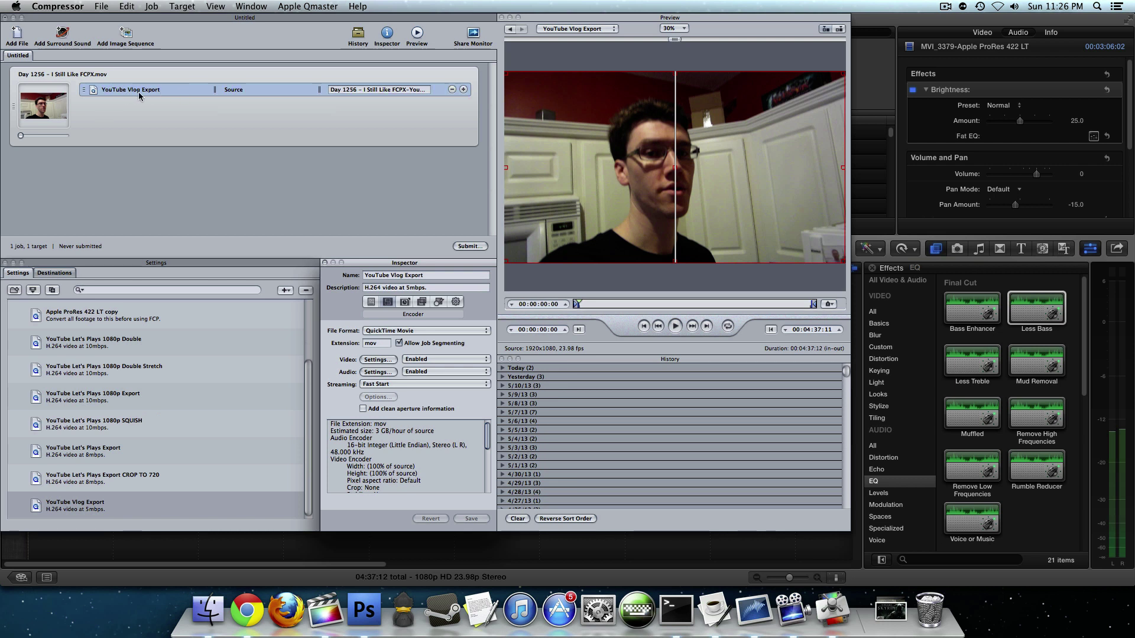
pyautogui.click(59, 274)
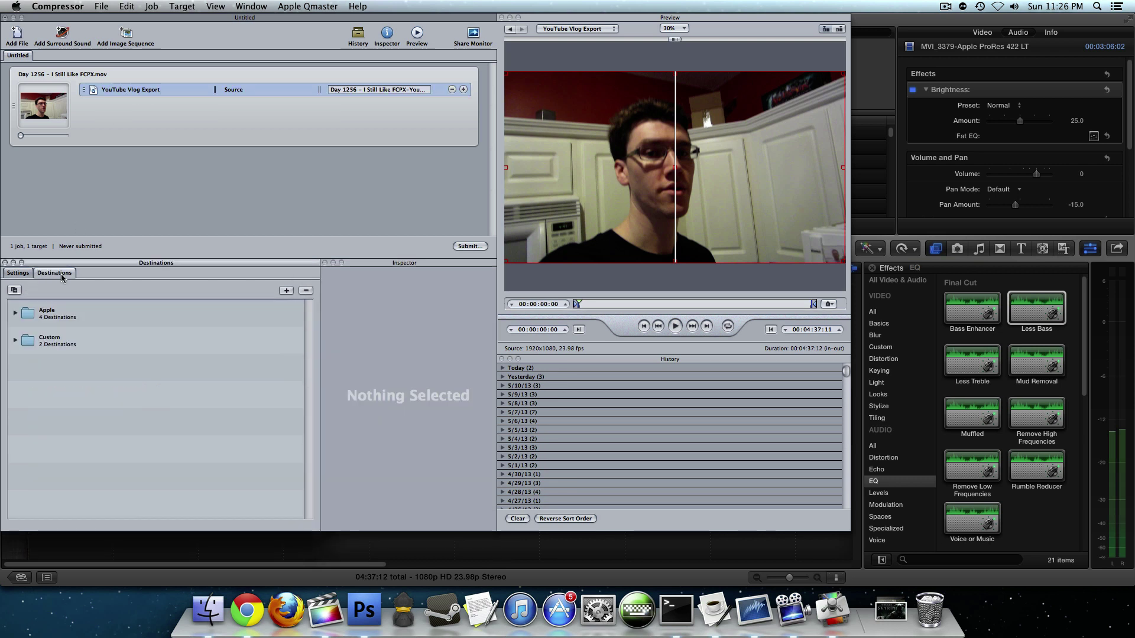
pyautogui.click(15, 340)
pyautogui.click(16, 313)
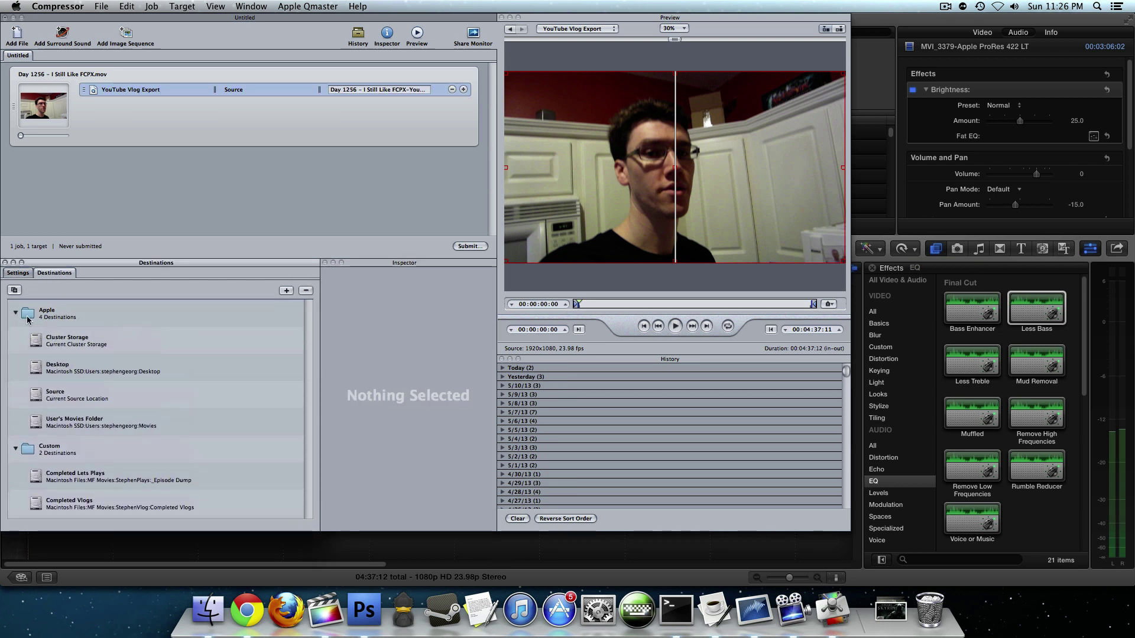
pyautogui.click(14, 314)
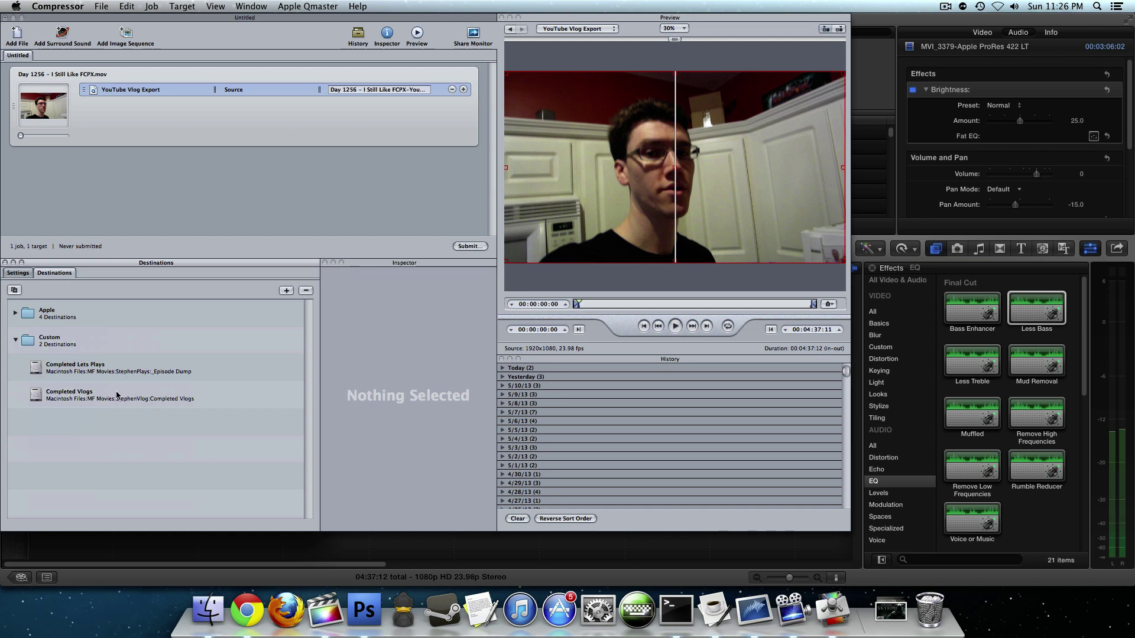
pyautogui.click(62, 399)
pyautogui.moveTo(63, 399); pyautogui.dragTo(254, 90)
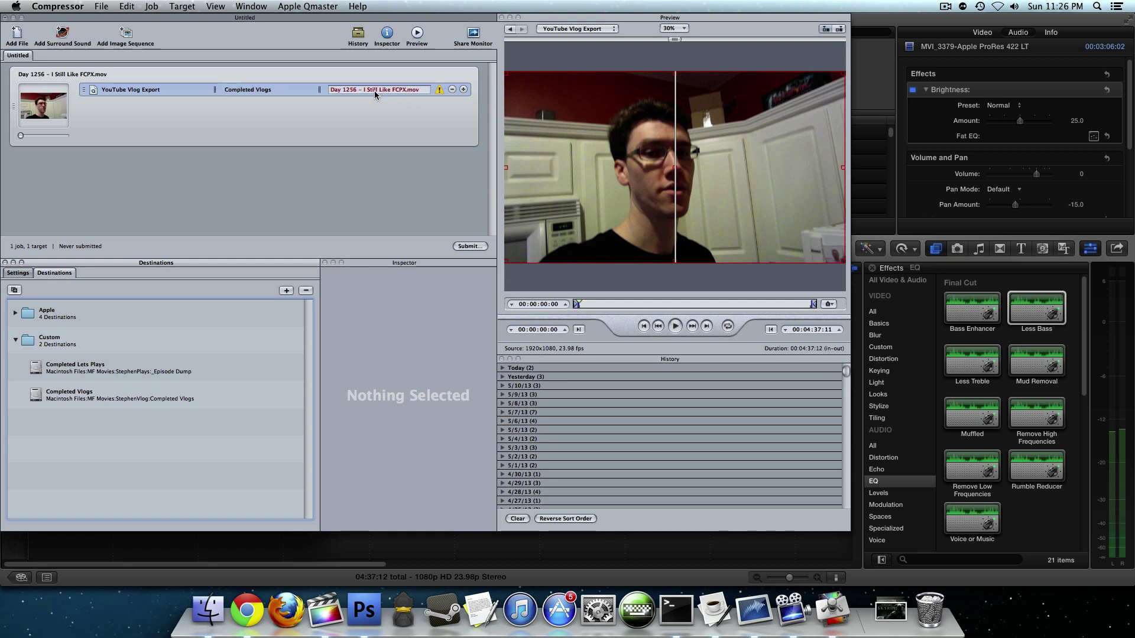
# Append '-2' to the target's output file name
pyautogui.click(402, 90)
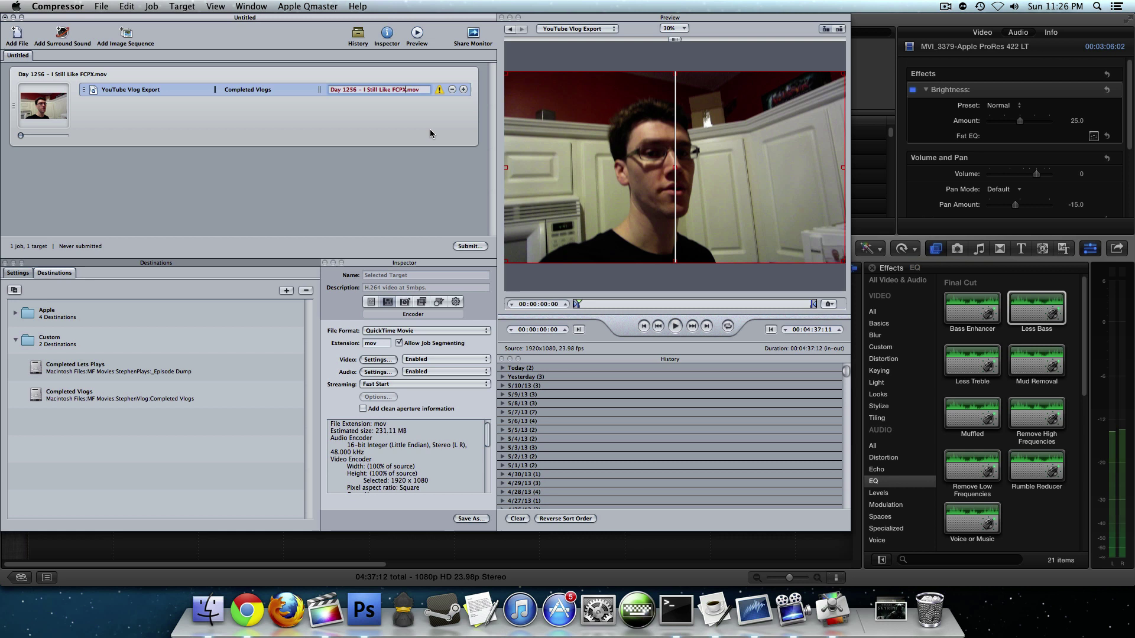
pyautogui.write('-2')
pyautogui.press('Return')
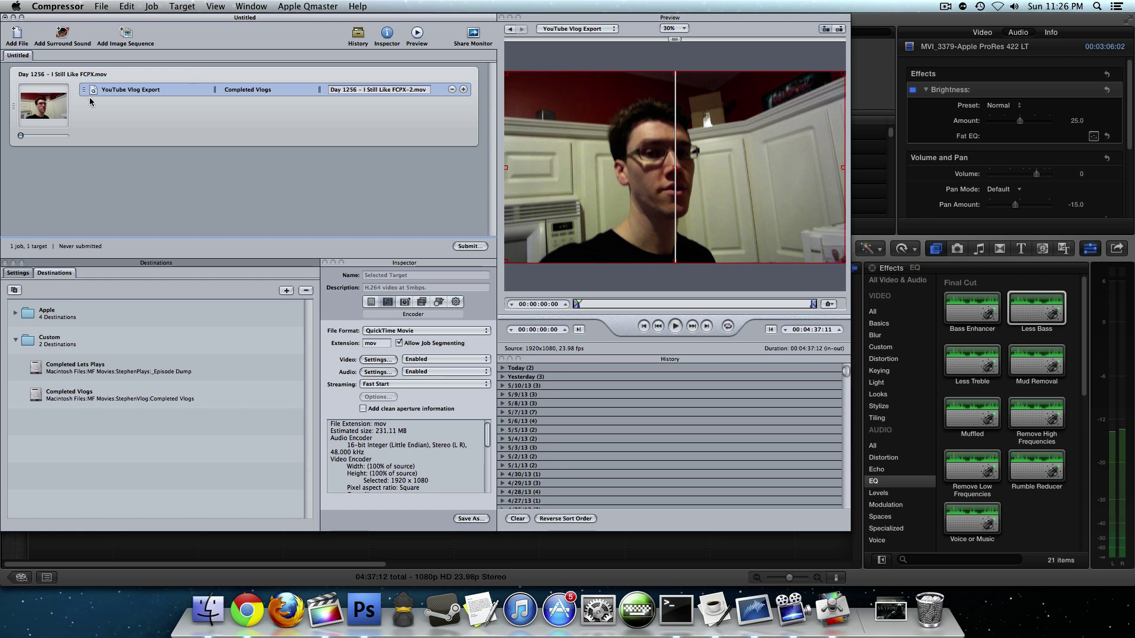
# Select the job and its target, then open the batch submission sheet for This Computer at High priority
pyautogui.click(30, 77)
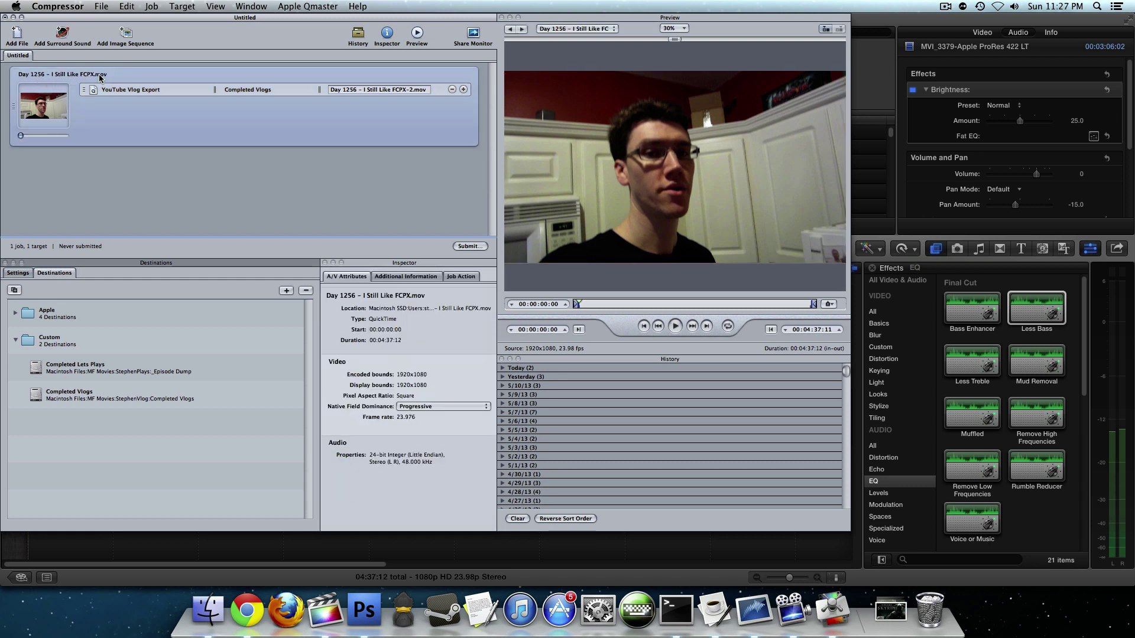
pyautogui.moveTo(37, 80); pyautogui.dragTo(144, 158)
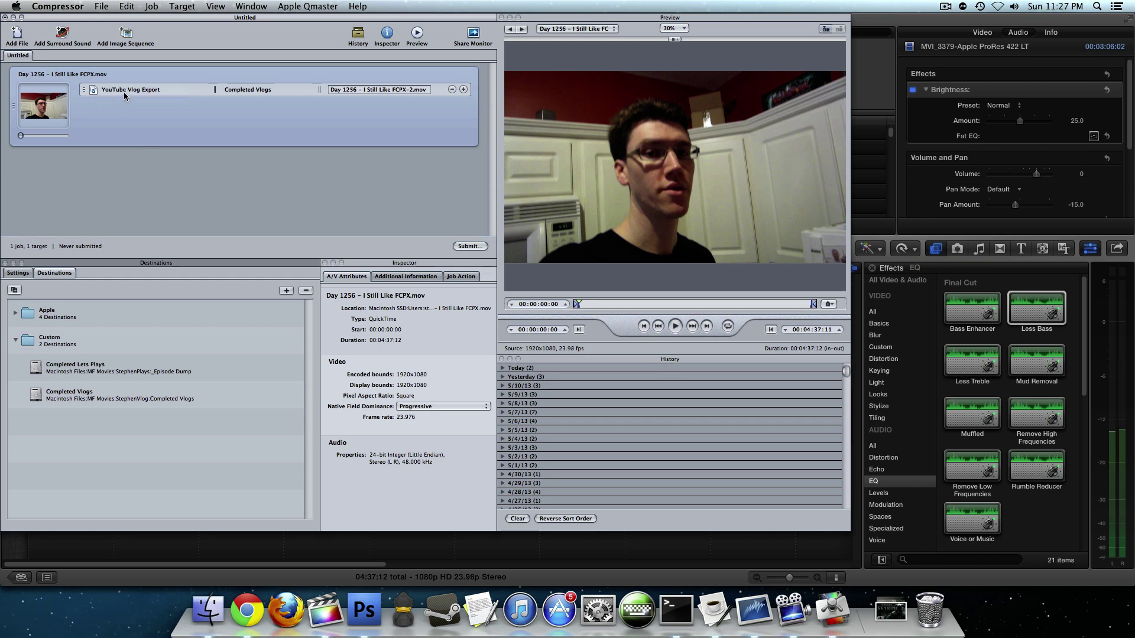
pyautogui.click(123, 91)
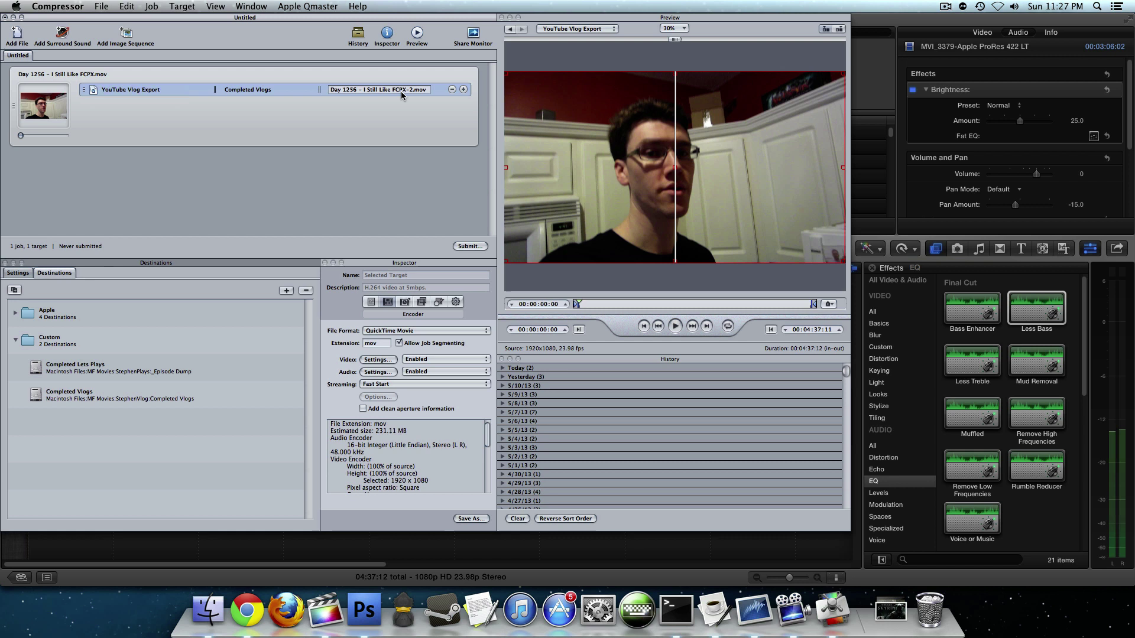
pyautogui.click(469, 246)
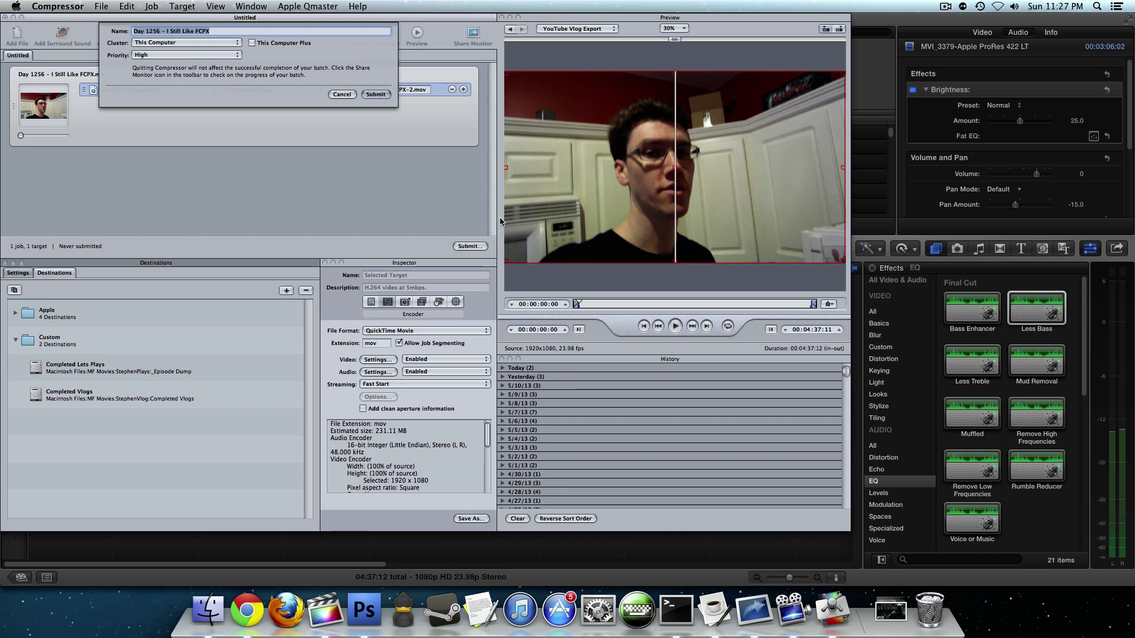
# Toggle This Computer Plus on and off, cancel submission, and delete the job from the batch
pyautogui.click(272, 45)
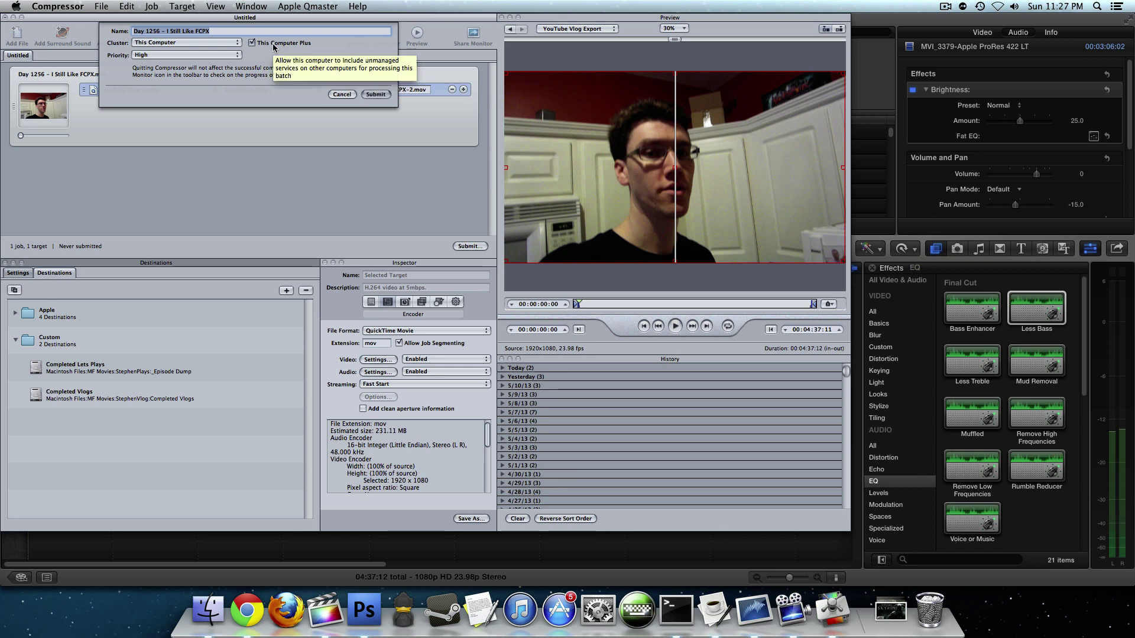
pyautogui.click(273, 45)
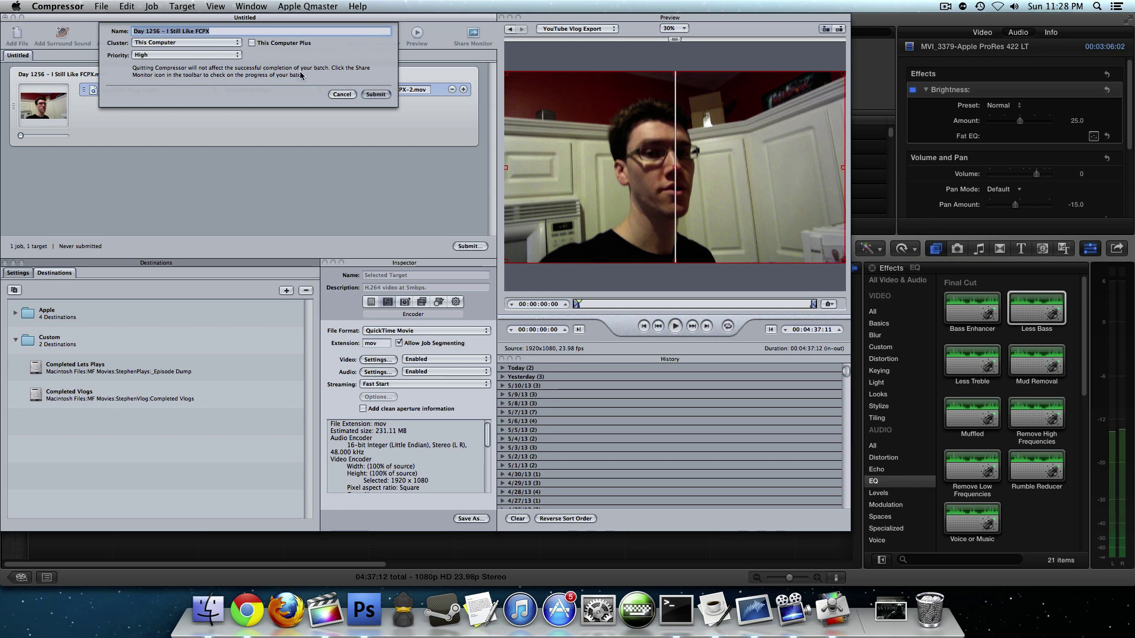
pyautogui.click(340, 94)
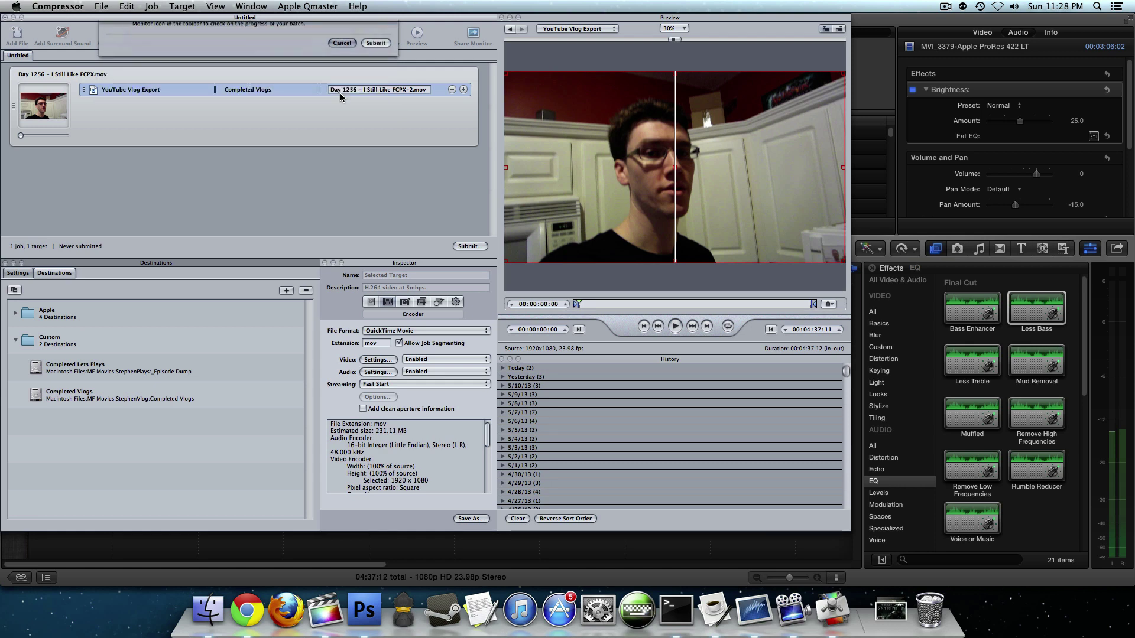
pyautogui.click(282, 122)
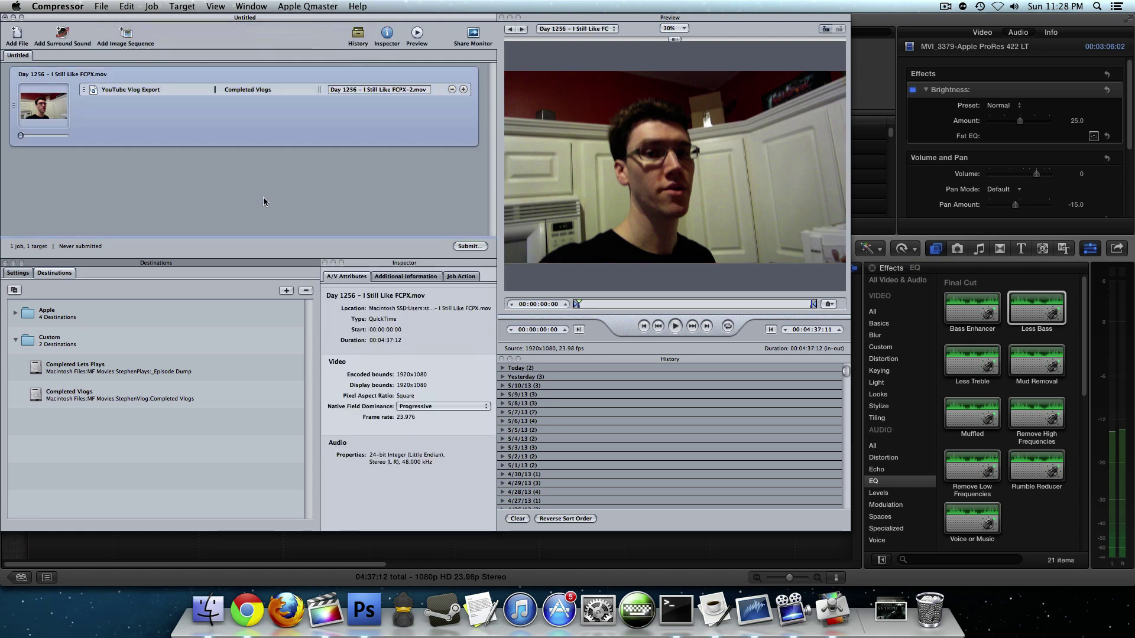
pyautogui.press('Delete')
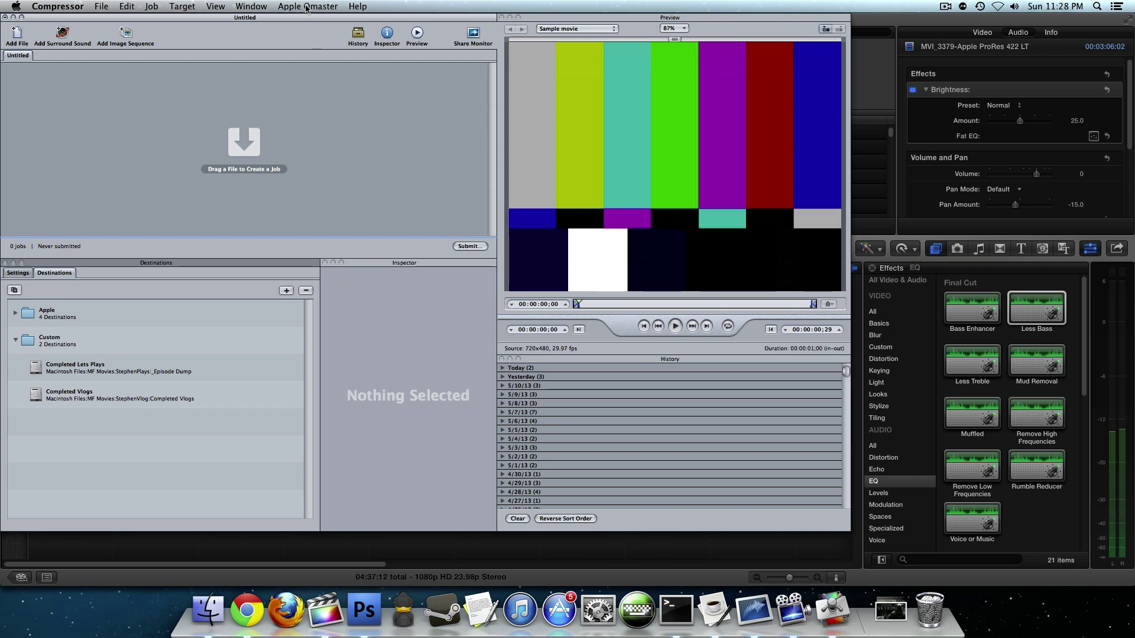
# Share this computer as services and cluster controller, with Compressor enabled and managed clusters required
pyautogui.click(307, 7)
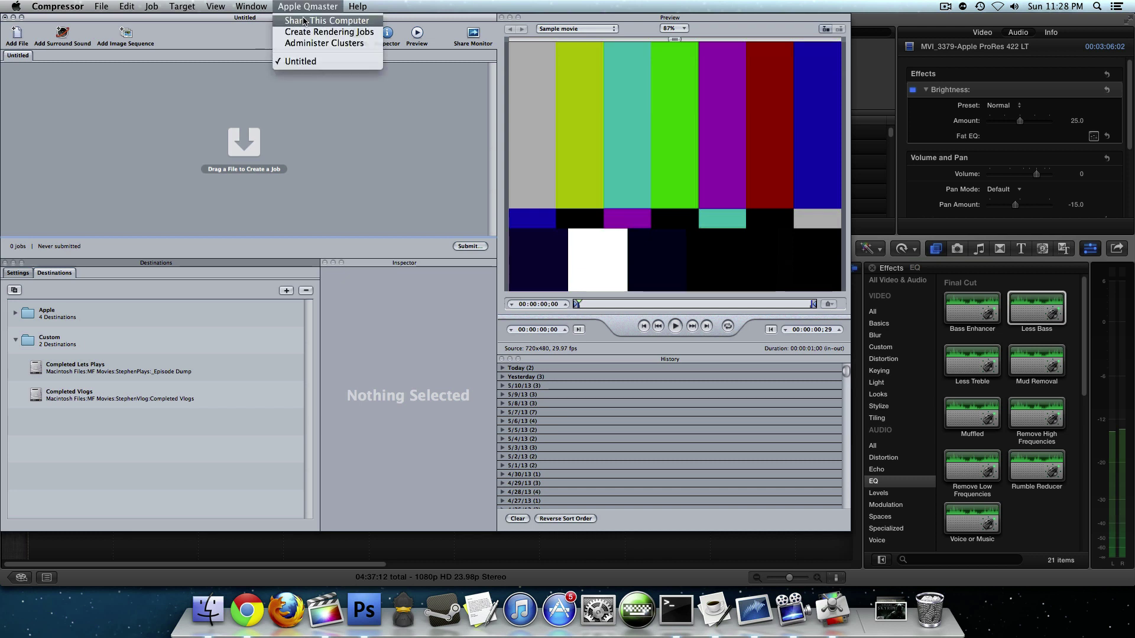
pyautogui.click(303, 21)
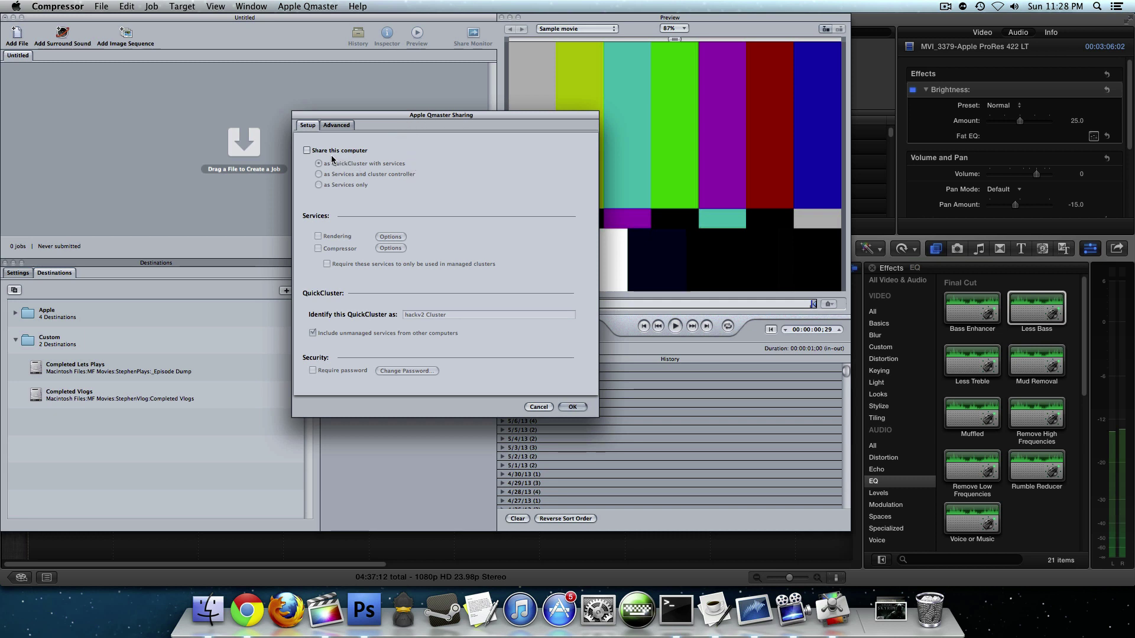
pyautogui.click(306, 150)
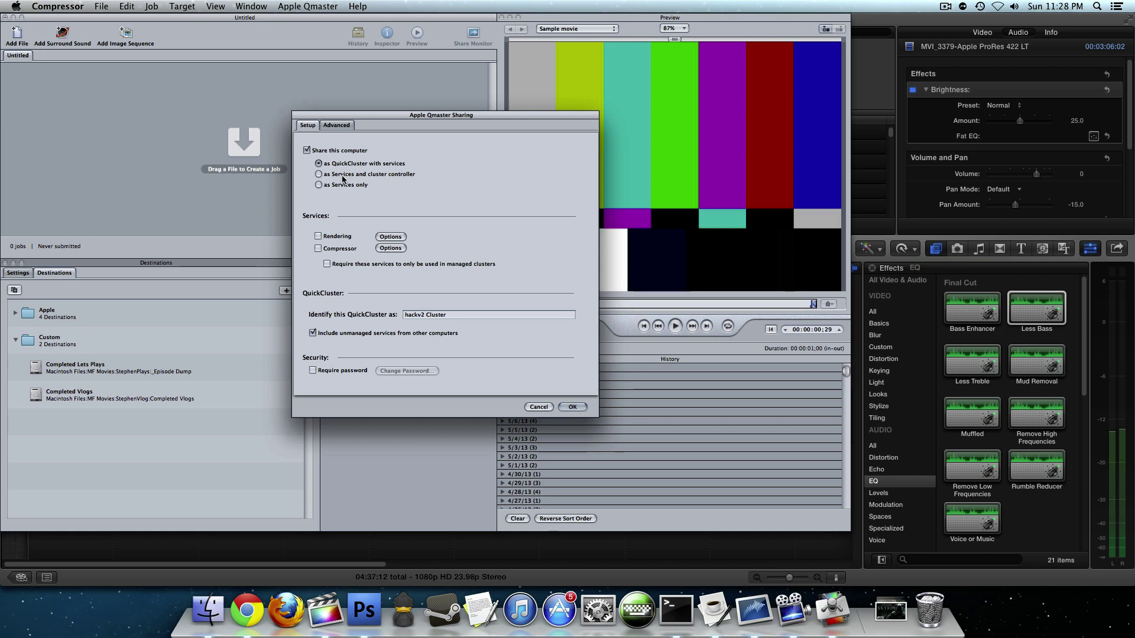
pyautogui.click(342, 175)
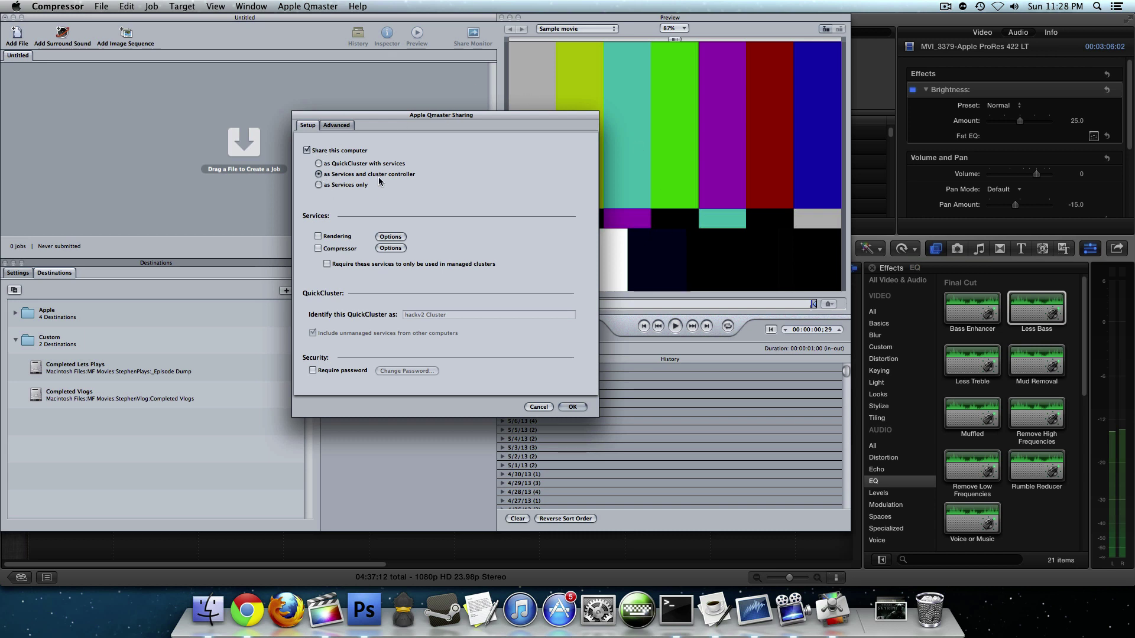
pyautogui.click(344, 250)
pyautogui.click(342, 266)
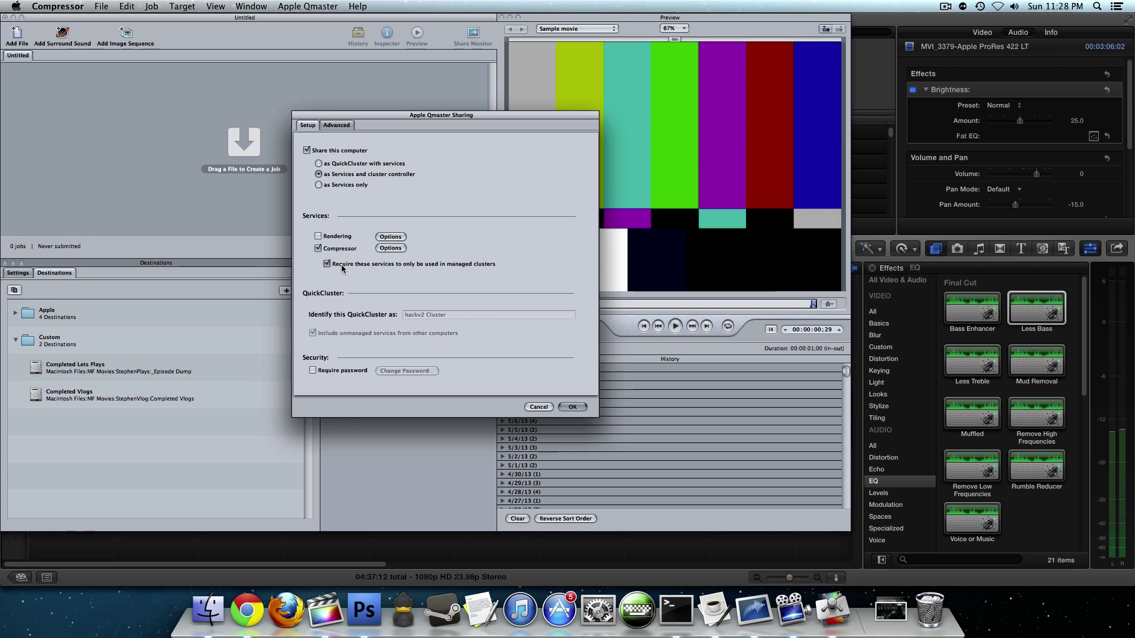
# Set the Compressor service to 8 instances and apply the computer sharing settings
pyautogui.click(391, 248)
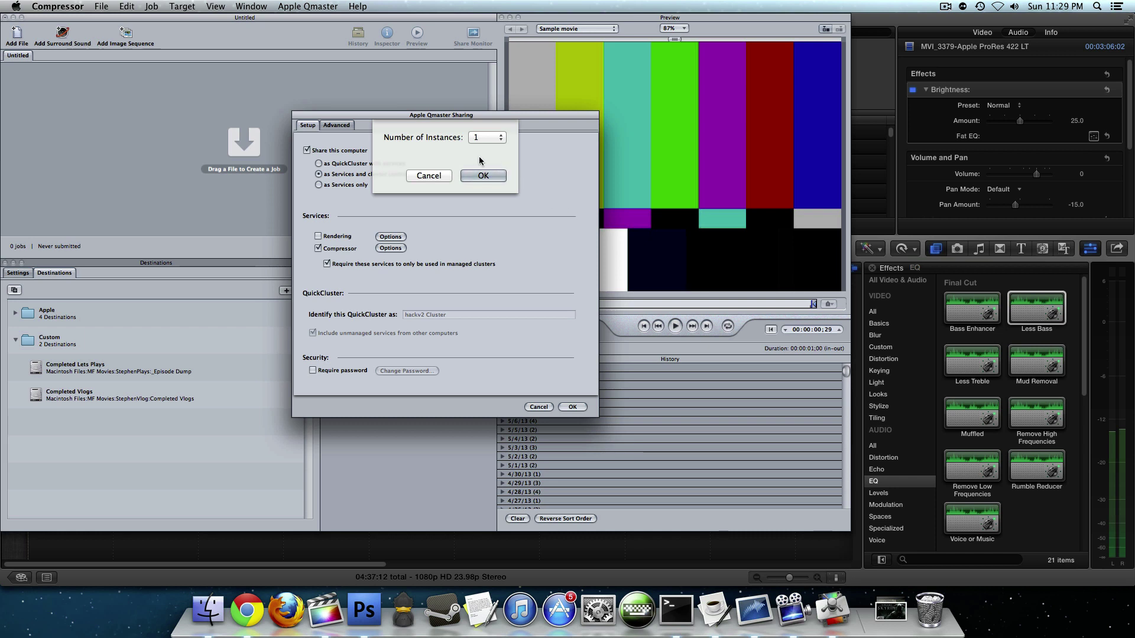
pyautogui.click(497, 140)
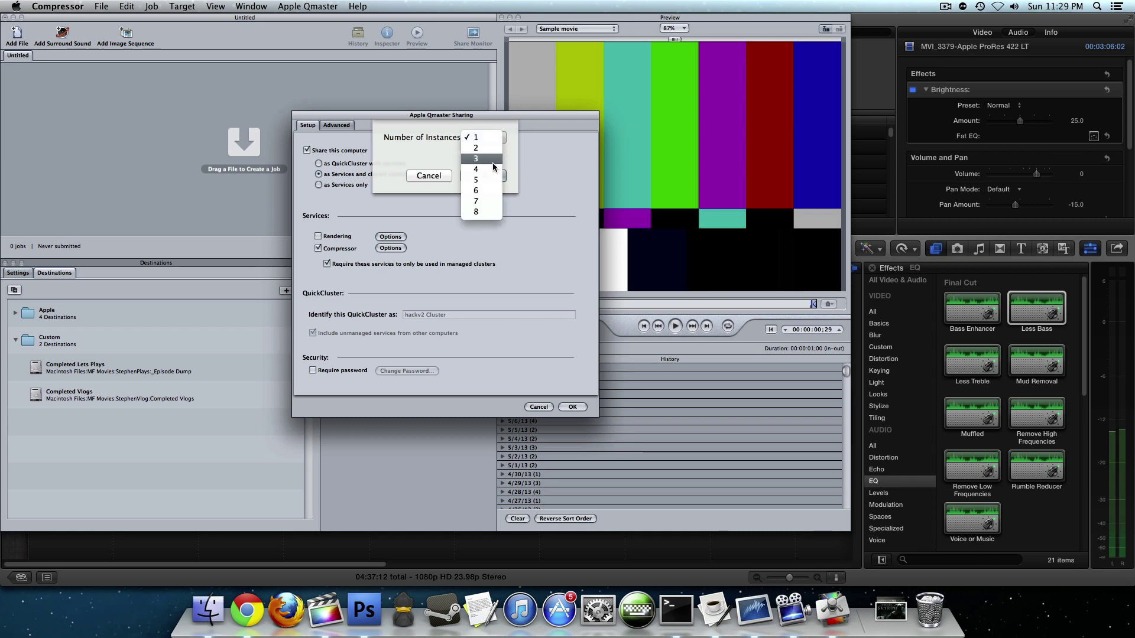
pyautogui.click(479, 212)
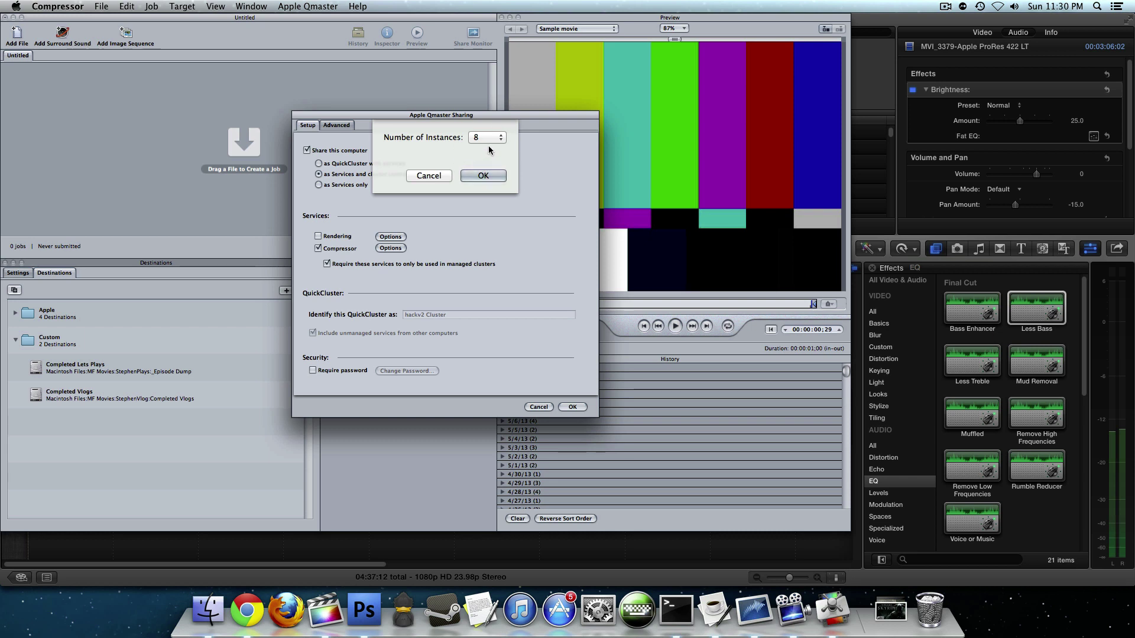
pyautogui.click(484, 176)
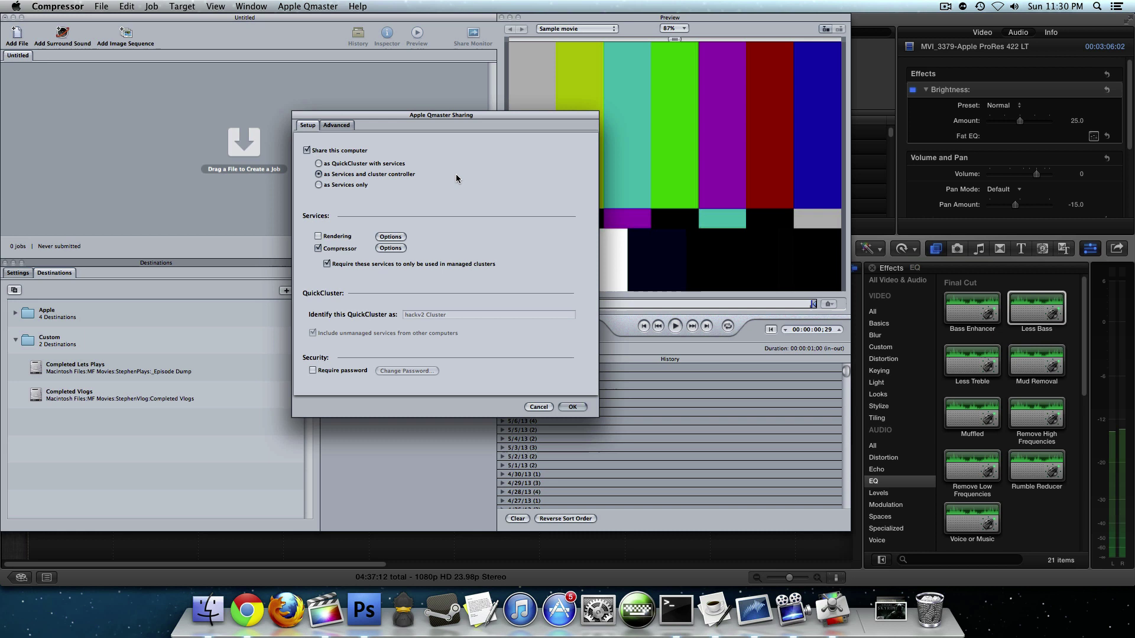
pyautogui.click(571, 406)
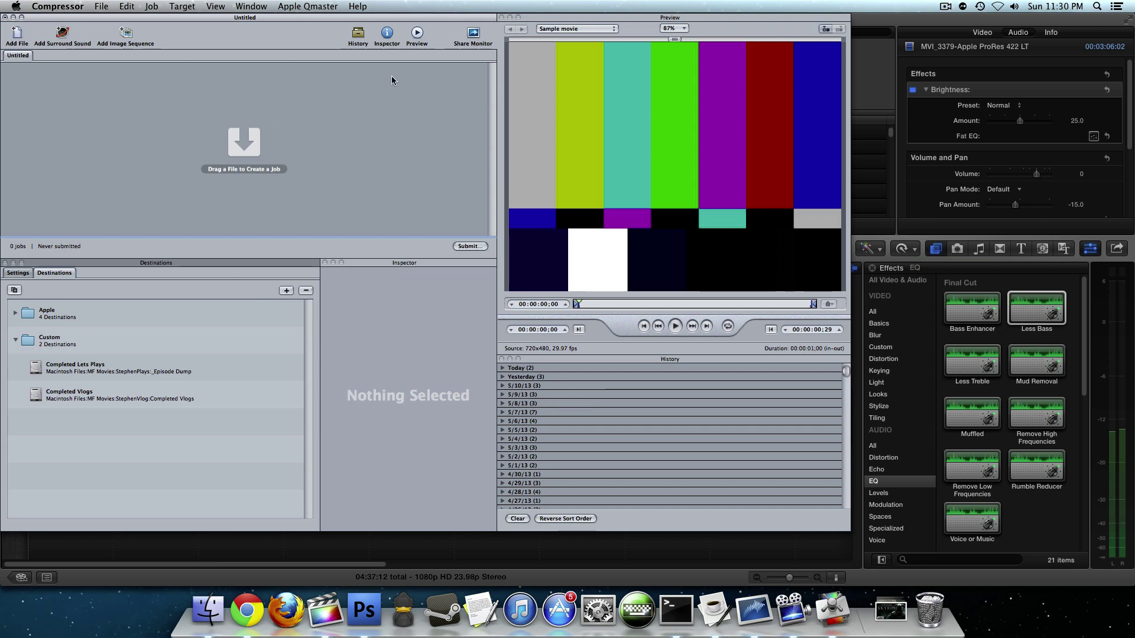
# Launch Apple Qadministrator via Administer Clusters and add a new cluster
pyautogui.click(298, 7)
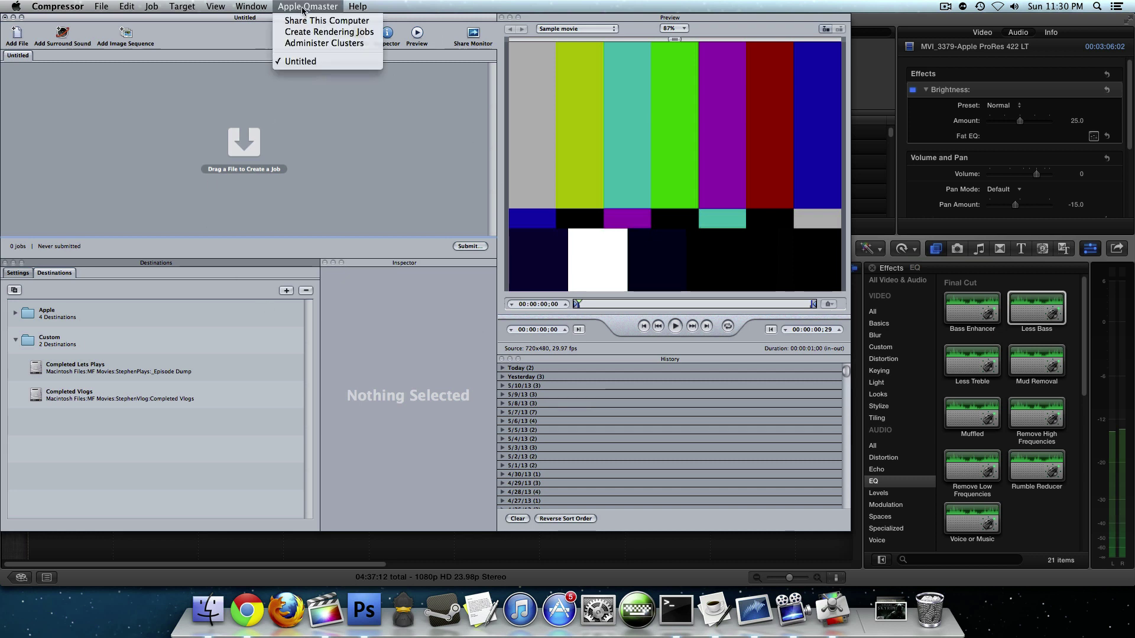
pyautogui.click(315, 43)
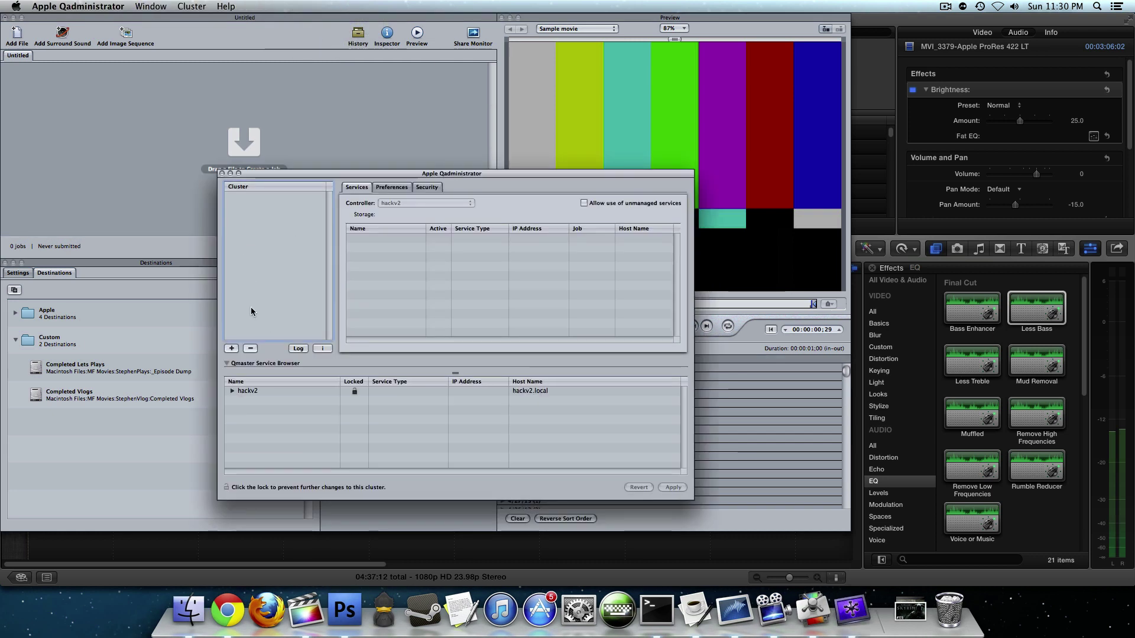
pyautogui.click(232, 349)
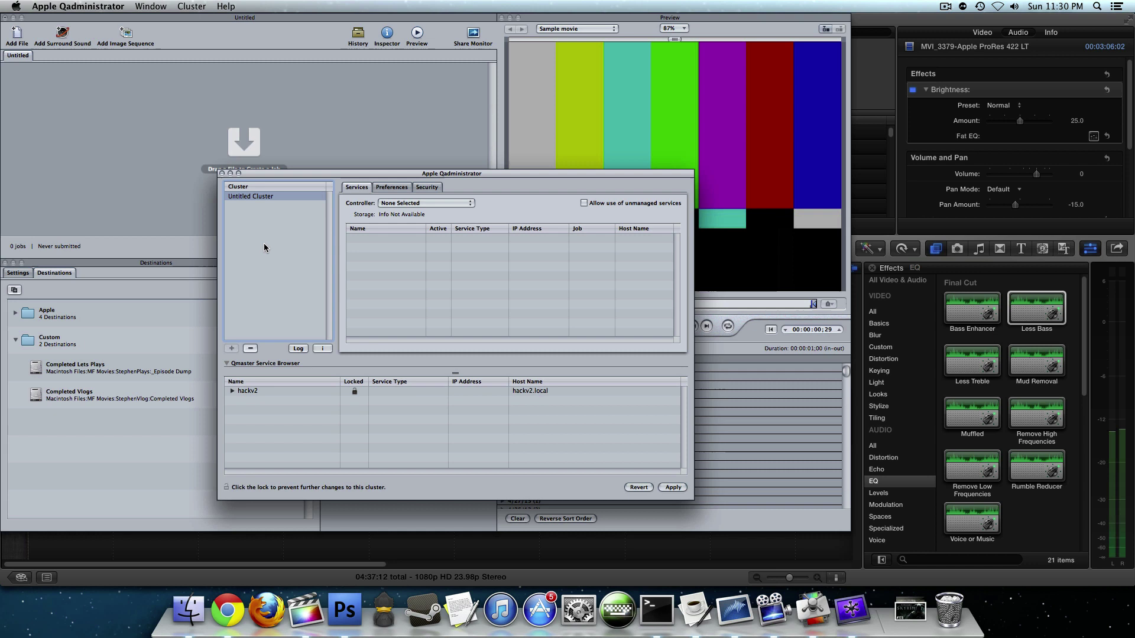
# Name the new cluster 'This Computer ++'
pyautogui.click(254, 196)
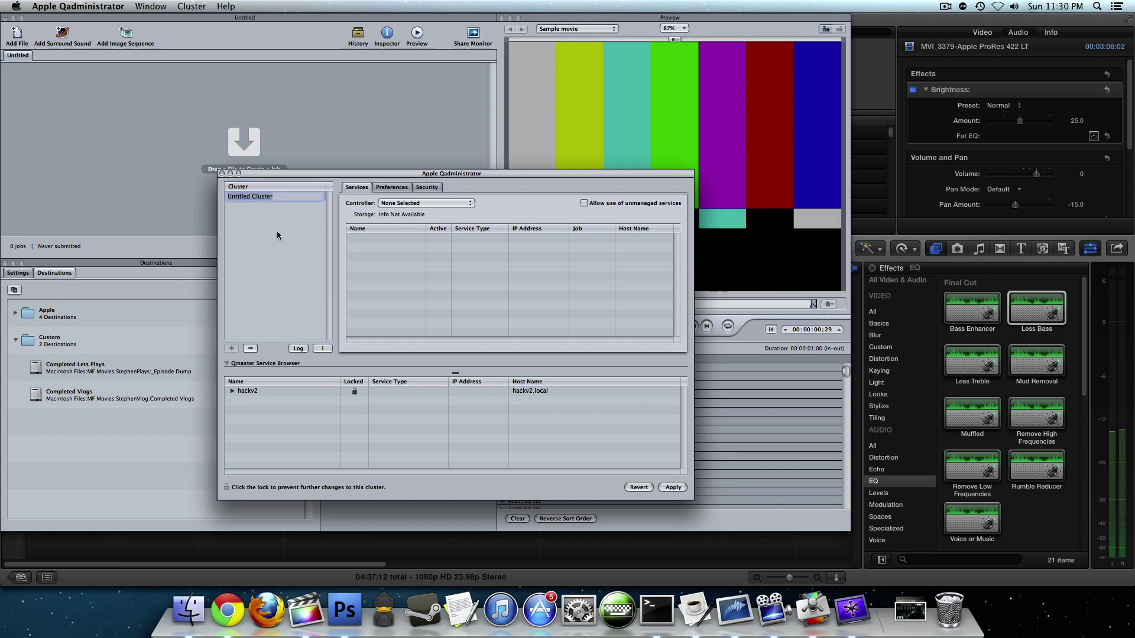
pyautogui.write('This Computer')
pyautogui.write(' ++')
pyautogui.write('Jesus')
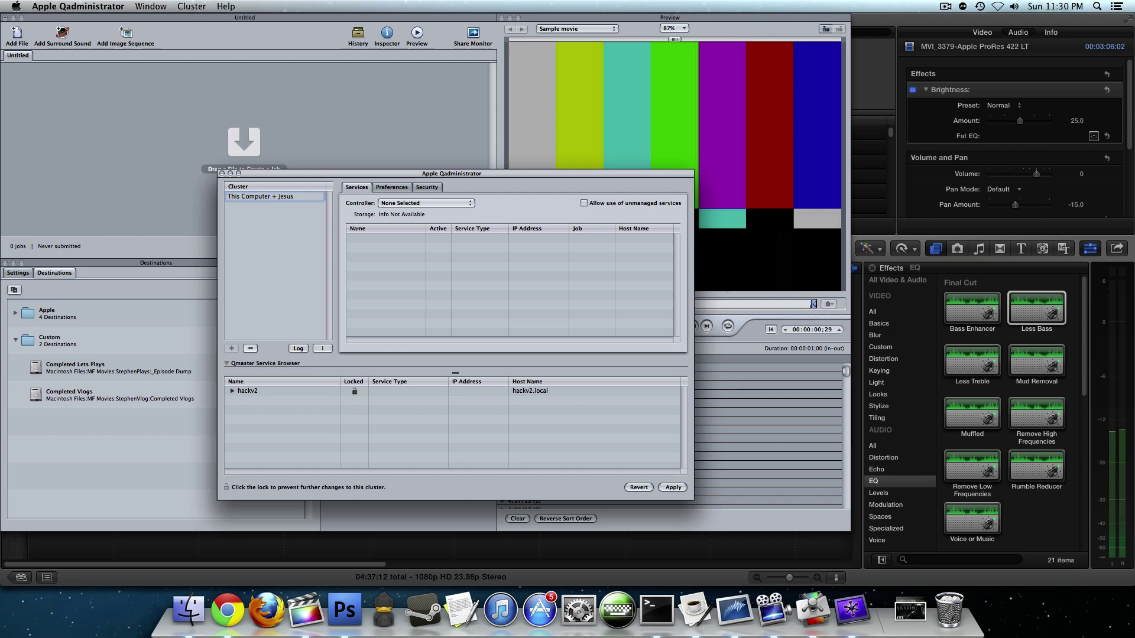
pyautogui.press('BackSpace')
pyautogui.press('BackSpace')
pyautogui.press('BackSpace')
pyautogui.press('BackSpace')
pyautogui.press('BackSpace')
pyautogui.press('BackSpace')
pyautogui.press('BackSpace')
pyautogui.press('BackSpace')
pyautogui.press('BackSpace')
pyautogui.press('BackSpace')
pyautogui.press('BackSpace')
pyautogui.press('BackSpace')
pyautogui.press('BackSpace')
pyautogui.press('BackSpace')
pyautogui.press('BackSpace')
pyautogui.press('BackSpace')
pyautogui.press('BackSpace')
pyautogui.press('BackSpace')
pyautogui.press('BackSpace')
pyautogui.press('BackSpace')
pyautogui.write('Macho Man Randy Savage')
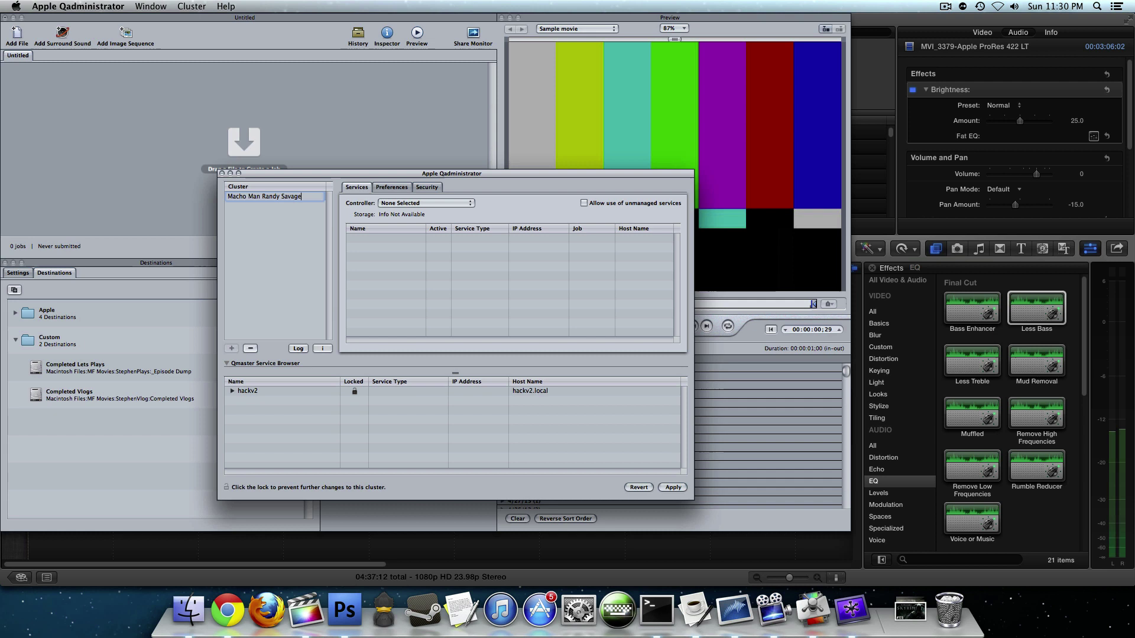
pyautogui.press('BackSpace')
pyautogui.press('BackSpace')
pyautogui.press('BackSpace')
pyautogui.press('BackSpace')
pyautogui.press('BackSpace')
pyautogui.press('BackSpace')
pyautogui.press('BackSpace')
pyautogui.press('BackSpace')
pyautogui.press('BackSpace')
pyautogui.press('BackSpace')
pyautogui.press('BackSpace')
pyautogui.press('BackSpace')
pyautogui.press('BackSpace')
pyautogui.press('BackSpace')
pyautogui.press('BackSpace')
pyautogui.press('BackSpace')
pyautogui.press('BackSpace')
pyautogui.press('BackSpace')
pyautogui.press('BackSpace')
pyautogui.press('BackSpace')
pyautogui.press('BackSpace')
pyautogui.write('Th')
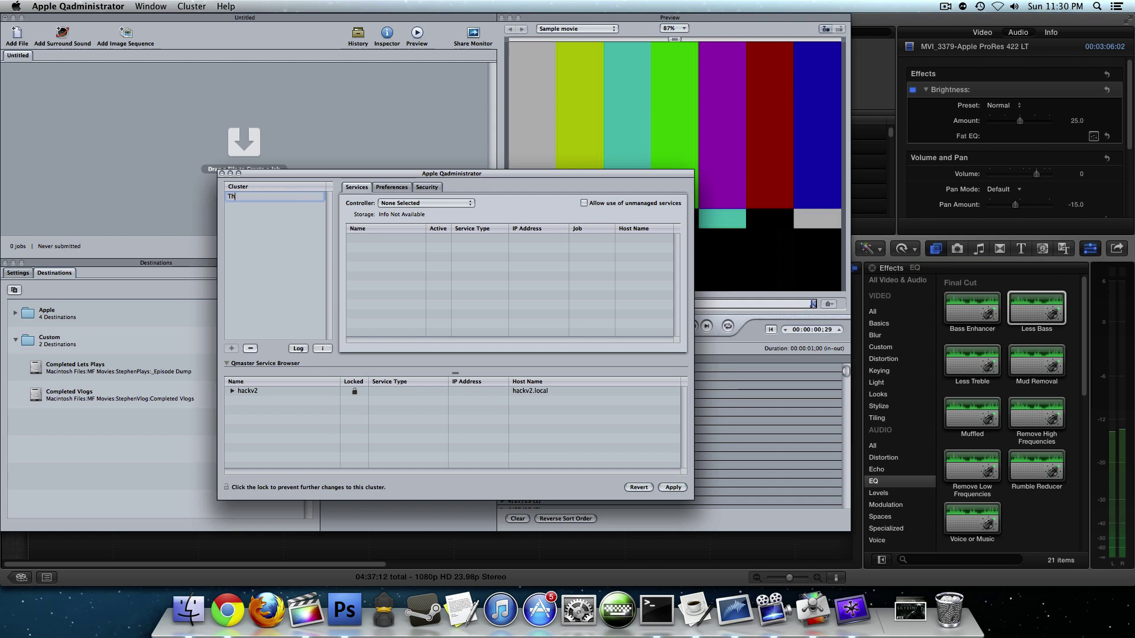
pyautogui.write('is Computer ++')
pyautogui.press('Return')
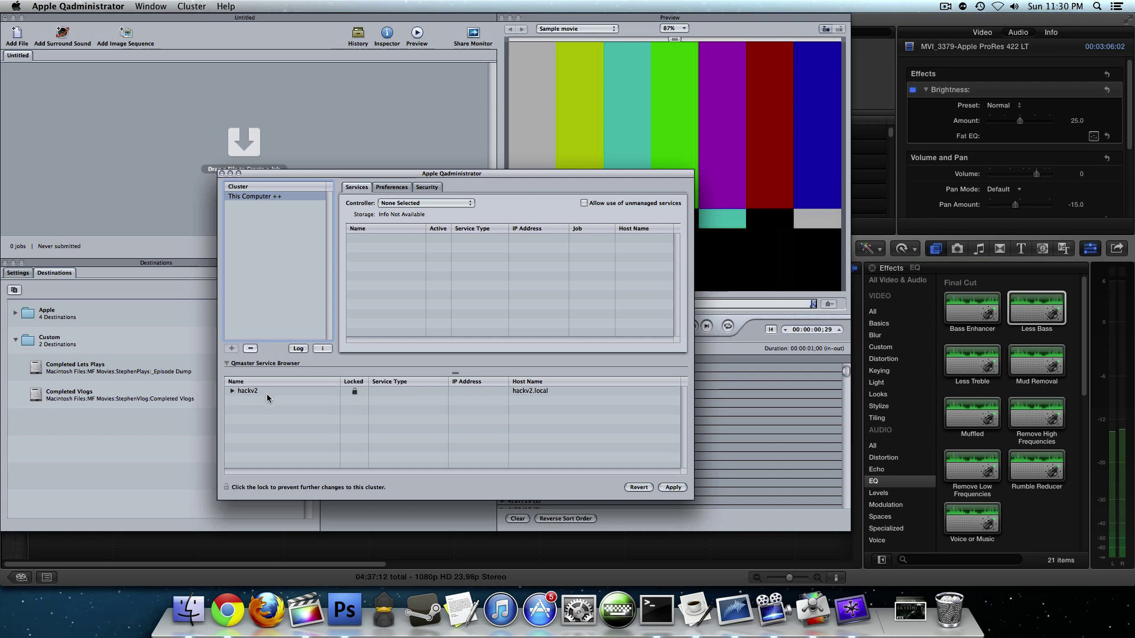
# Add the hackv2 Compressor services to the This Computer ++ cluster
pyautogui.click(232, 391)
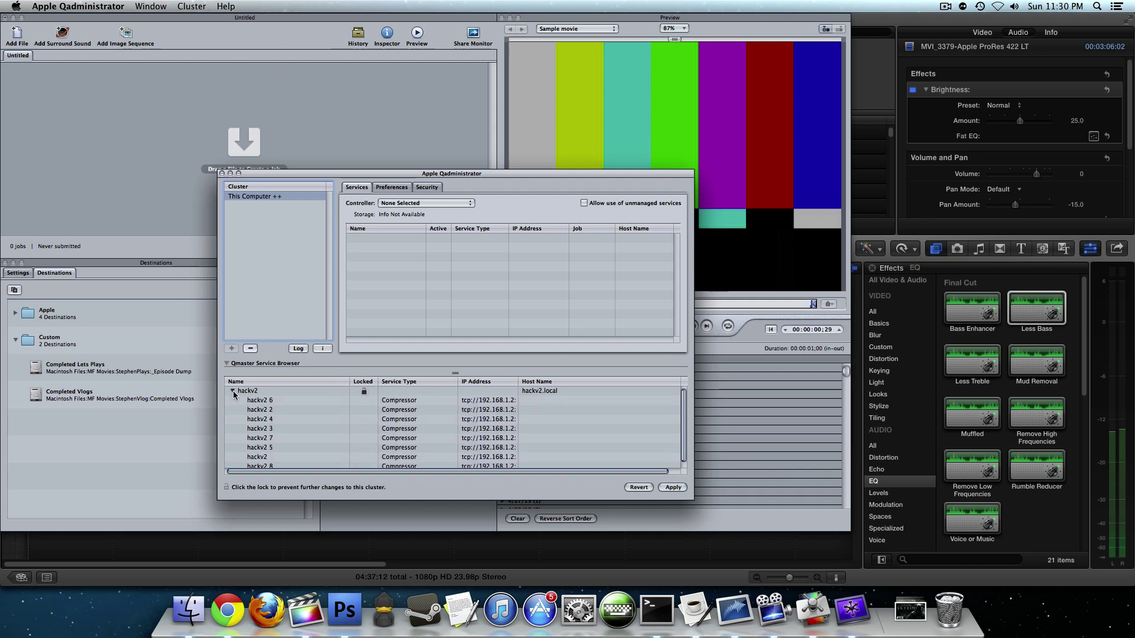
pyautogui.scroll(-1, 279, 402)
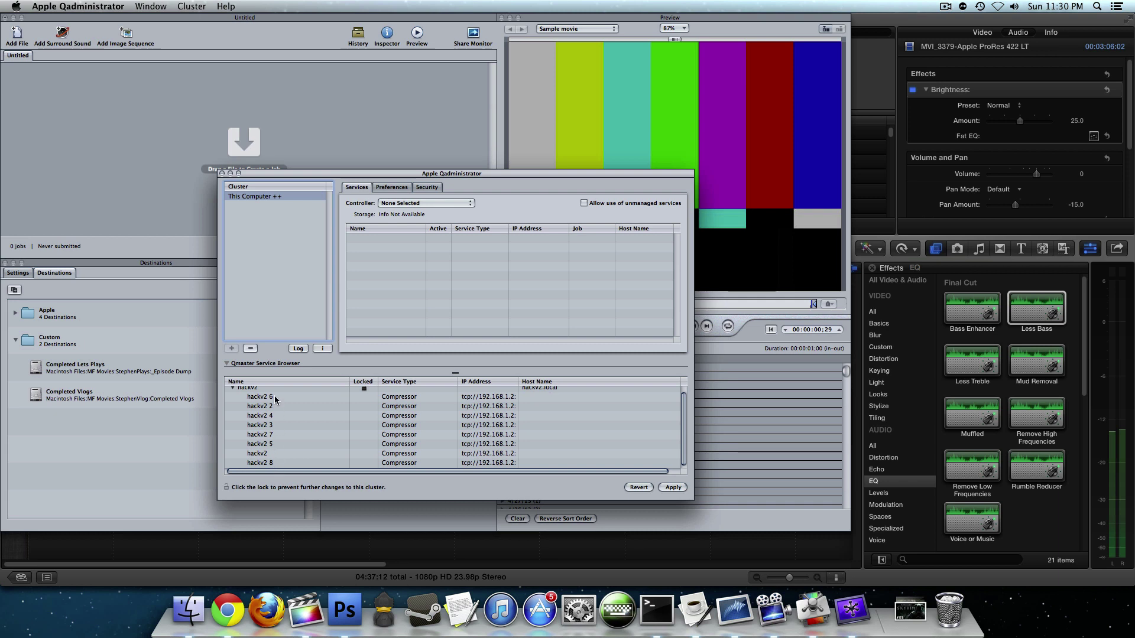
pyautogui.scroll(1, 275, 454)
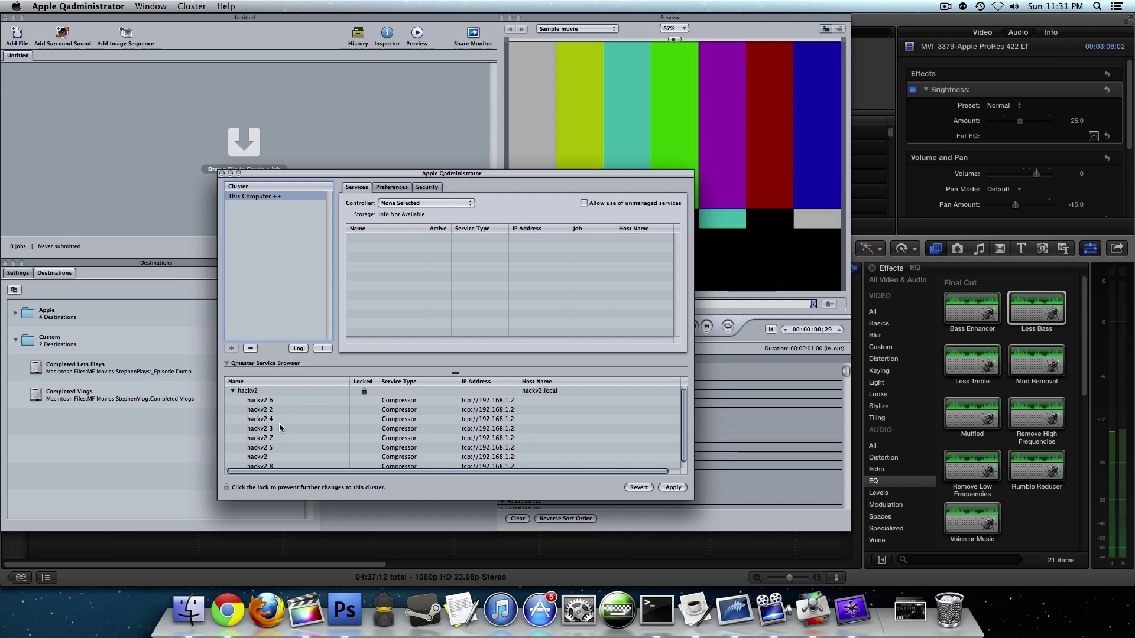
pyautogui.click(232, 392)
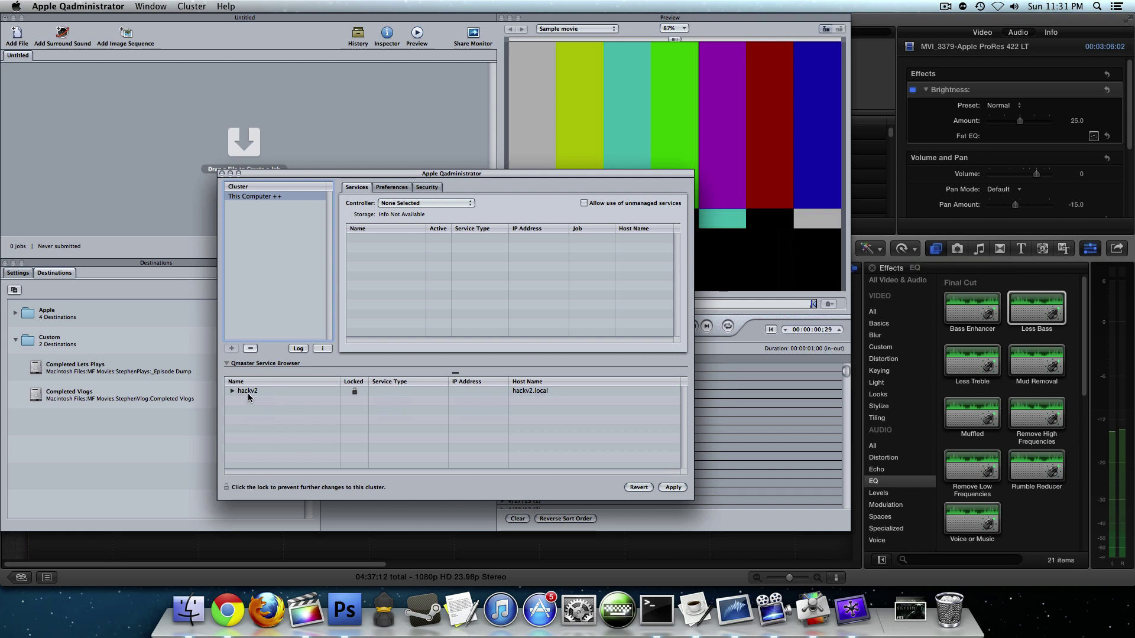
pyautogui.moveTo(247, 392); pyautogui.dragTo(392, 278)
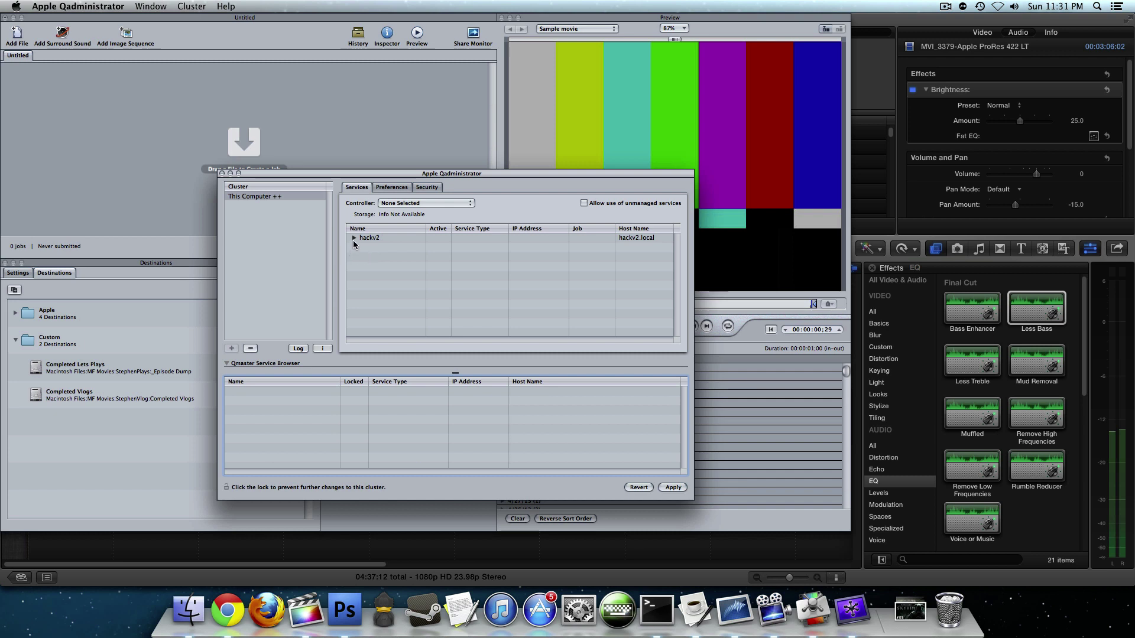
# Make hackv2 the cluster's controller and apply the change
pyautogui.click(354, 237)
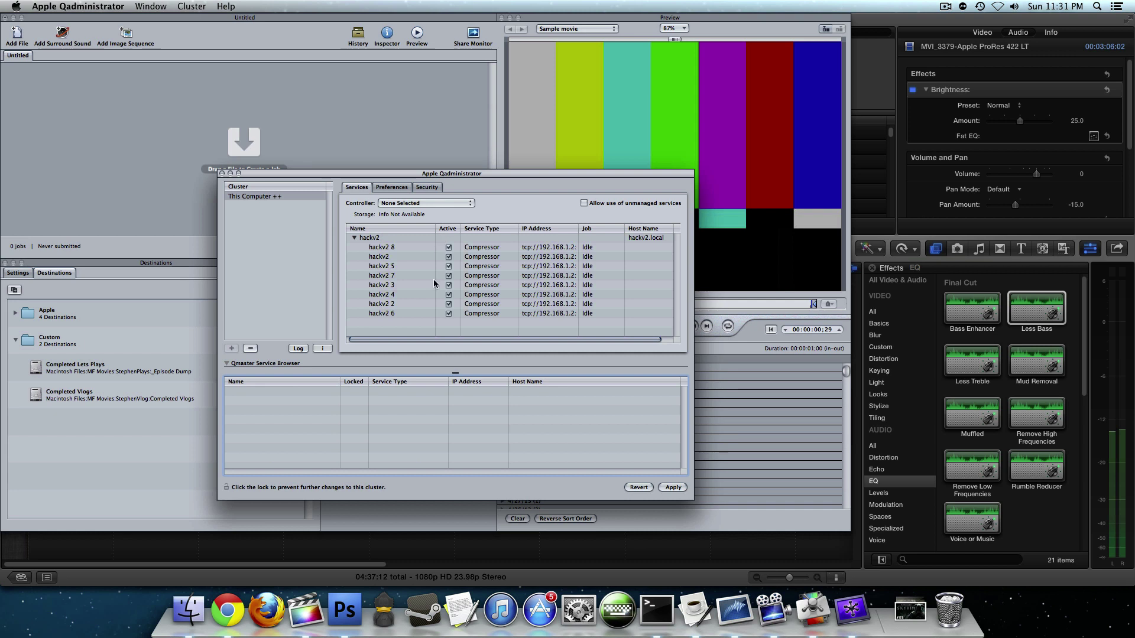
pyautogui.click(354, 238)
pyautogui.click(440, 204)
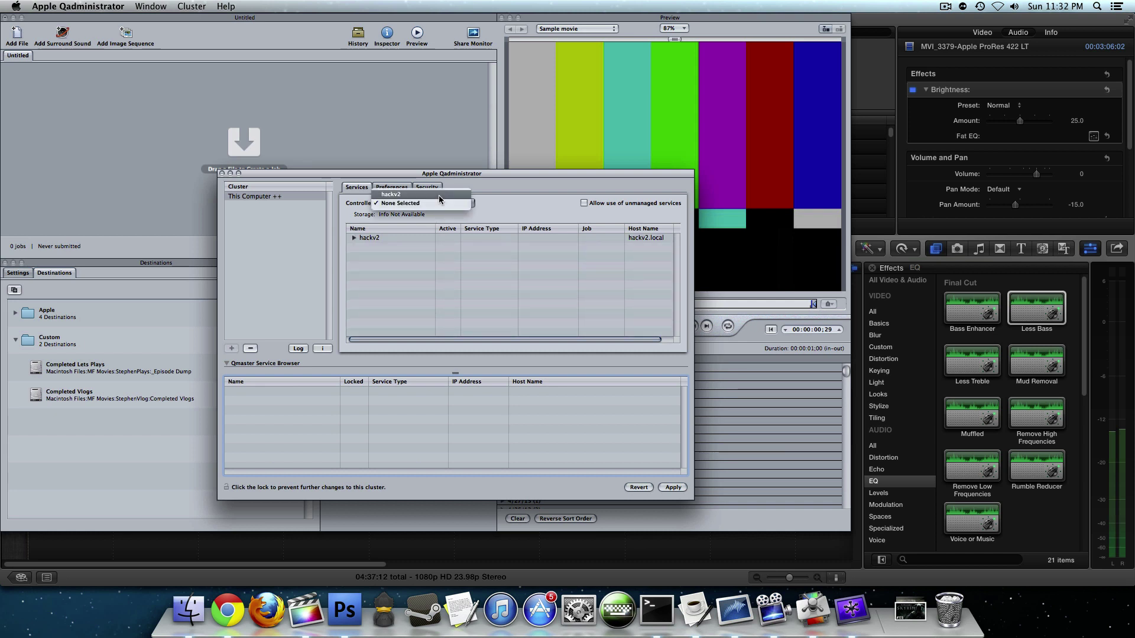
pyautogui.click(438, 195)
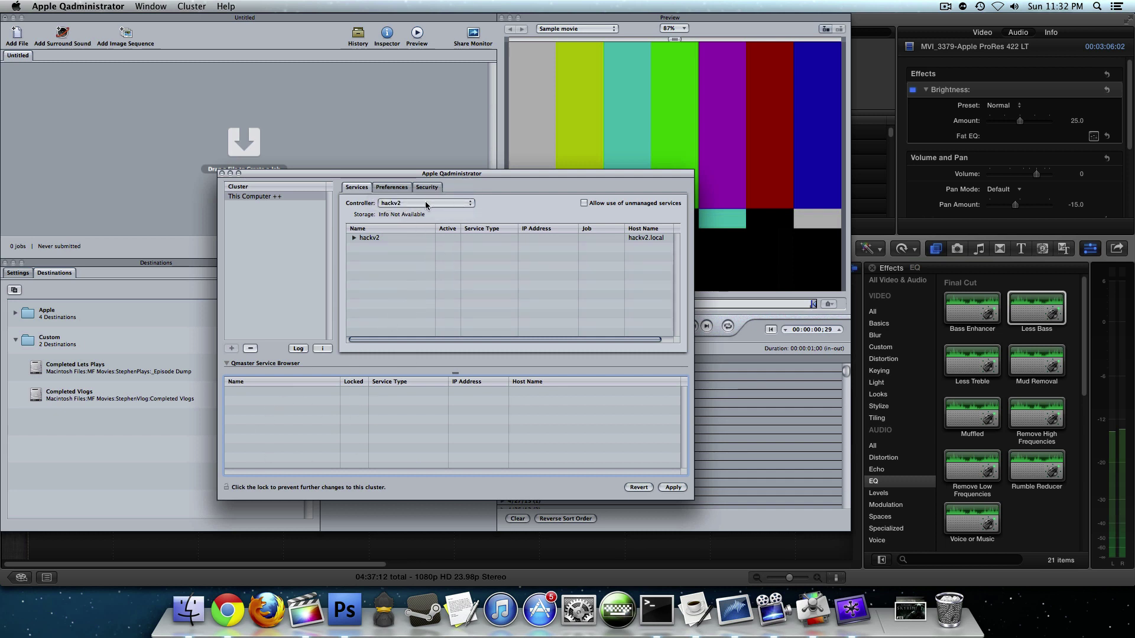
pyautogui.click(672, 487)
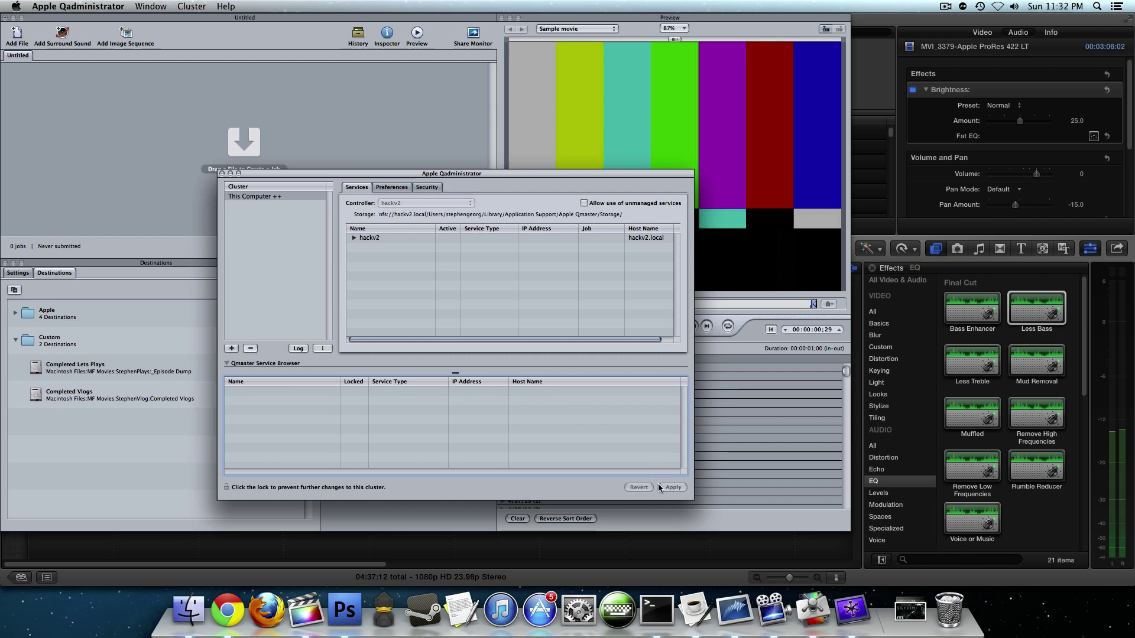
# Add the Day 1256 video as a job with Completed Vlogs destination and YouTube Vlog Export setting
pyautogui.click(222, 172)
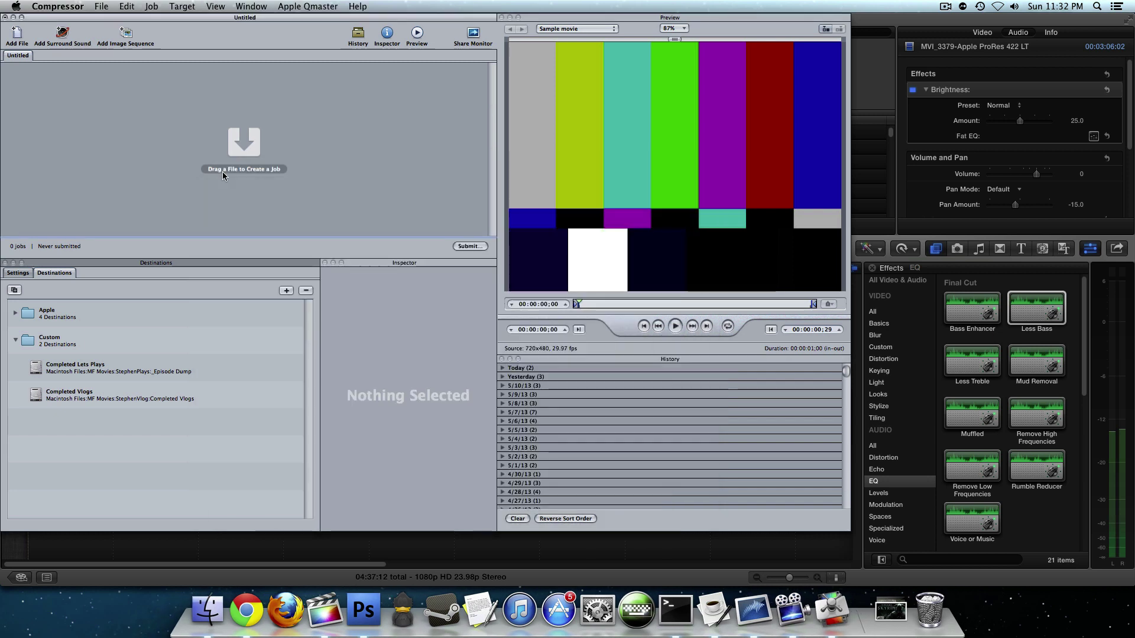
pyautogui.click(889, 631)
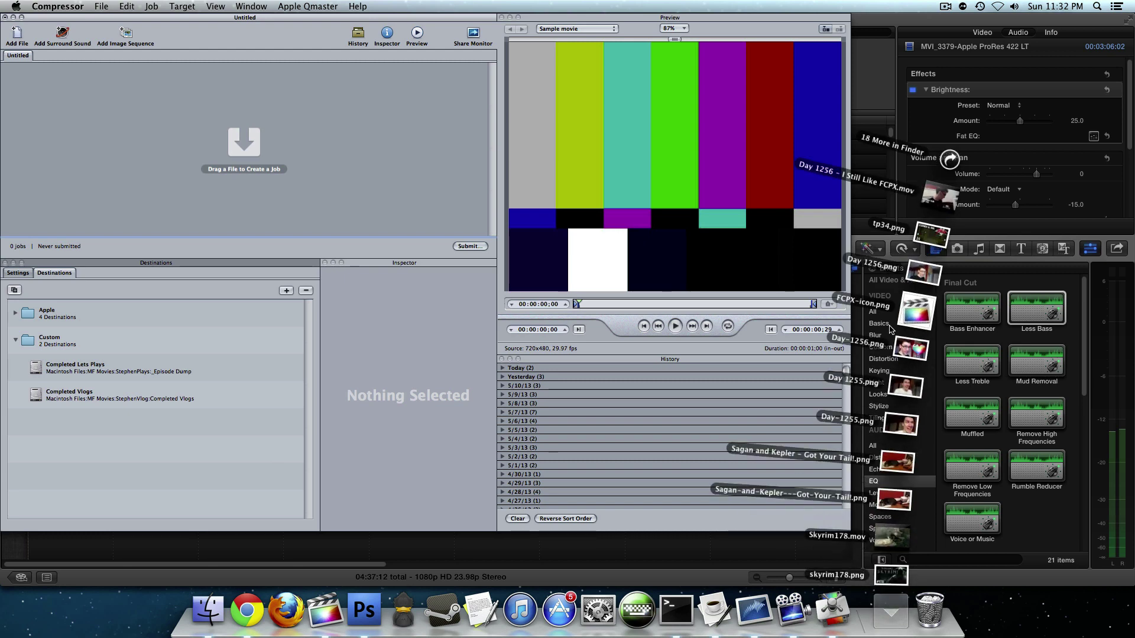
pyautogui.moveTo(931, 203); pyautogui.dragTo(227, 155)
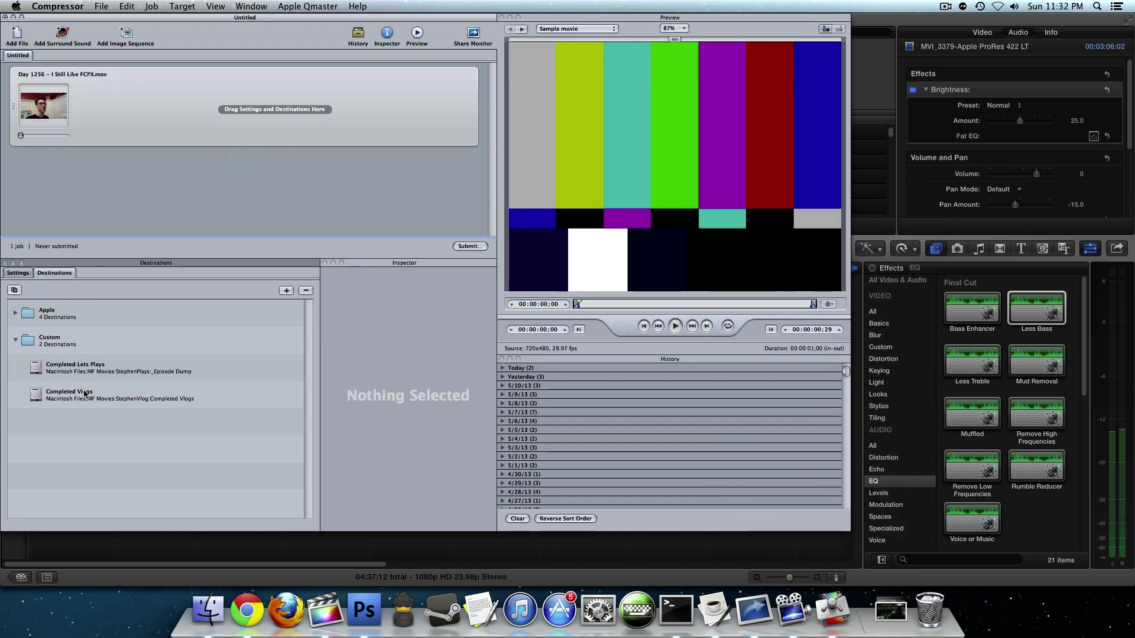
pyautogui.moveTo(86, 395); pyautogui.dragTo(221, 104)
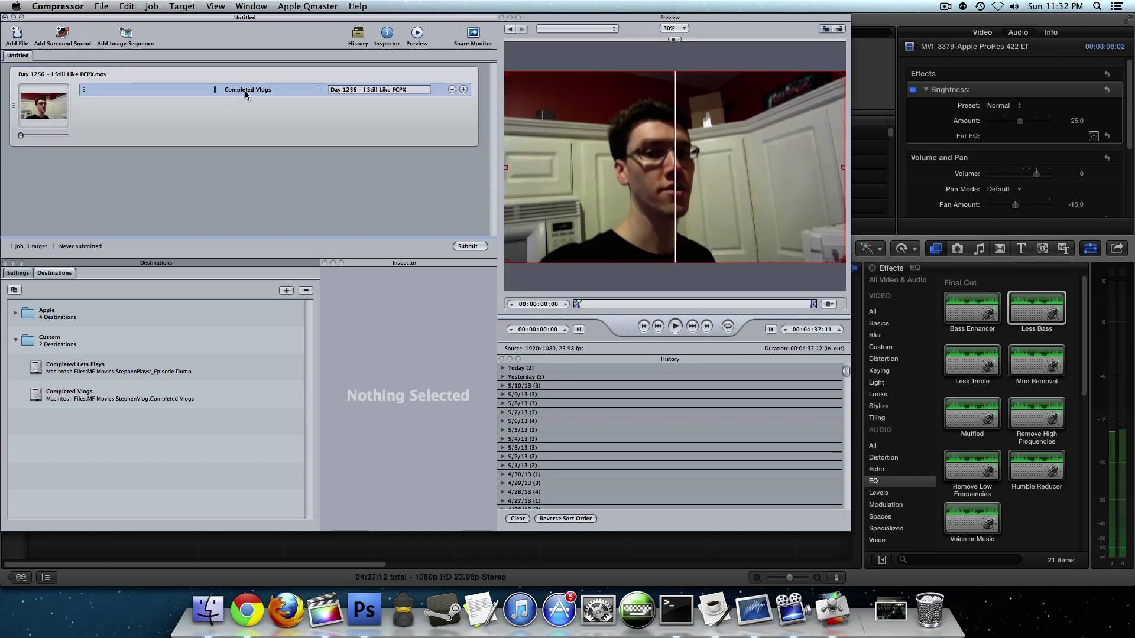
pyautogui.click(18, 272)
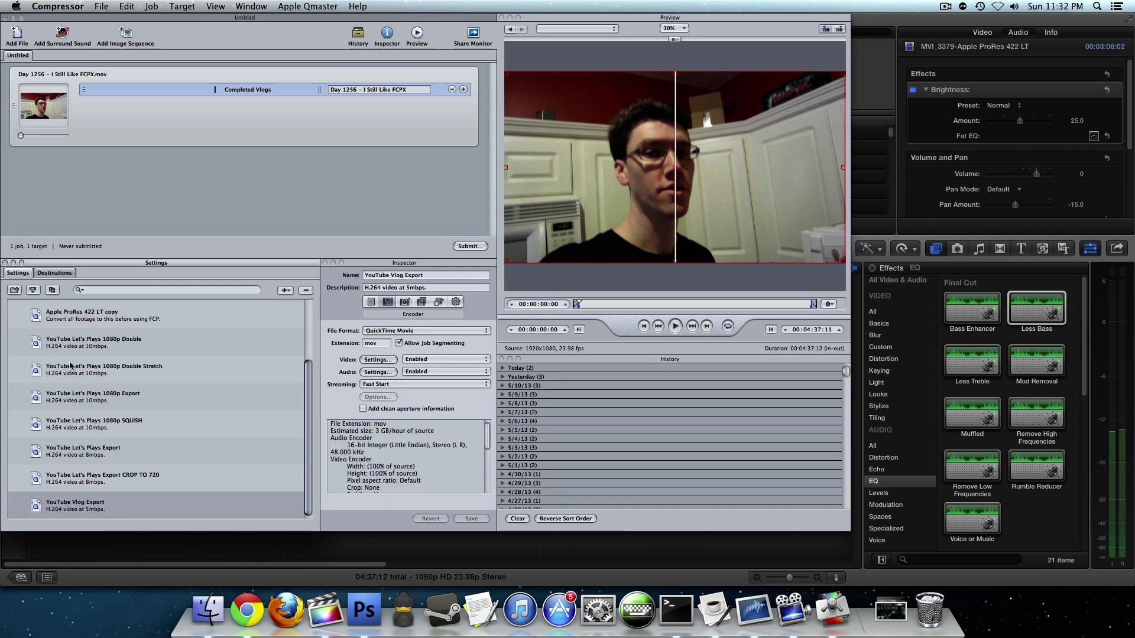
pyautogui.moveTo(86, 524); pyautogui.dragTo(178, 89)
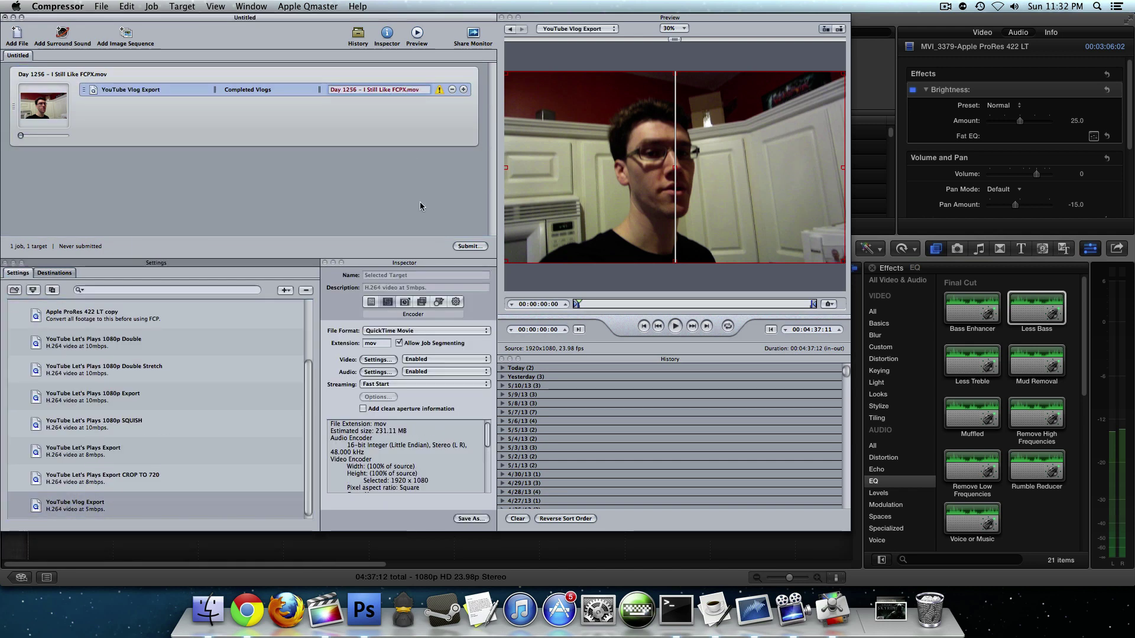
# Append '2' to the output file name and submit the batch to the This Computer ++ cluster
pyautogui.click(407, 89)
pyautogui.write('2')
pyautogui.press('Return')
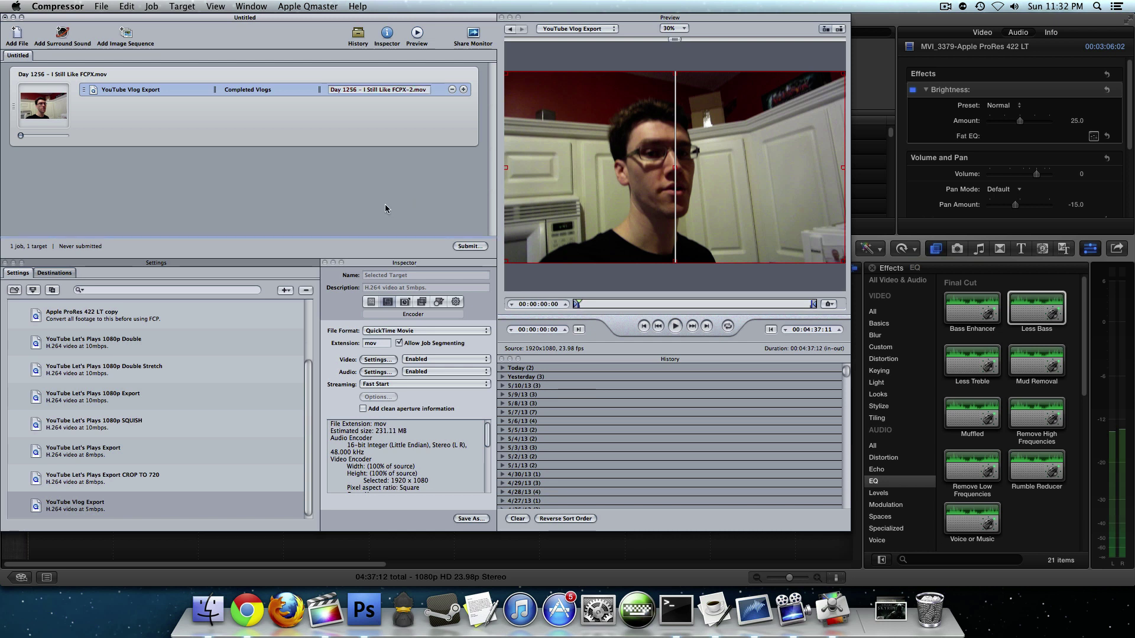
pyautogui.click(470, 246)
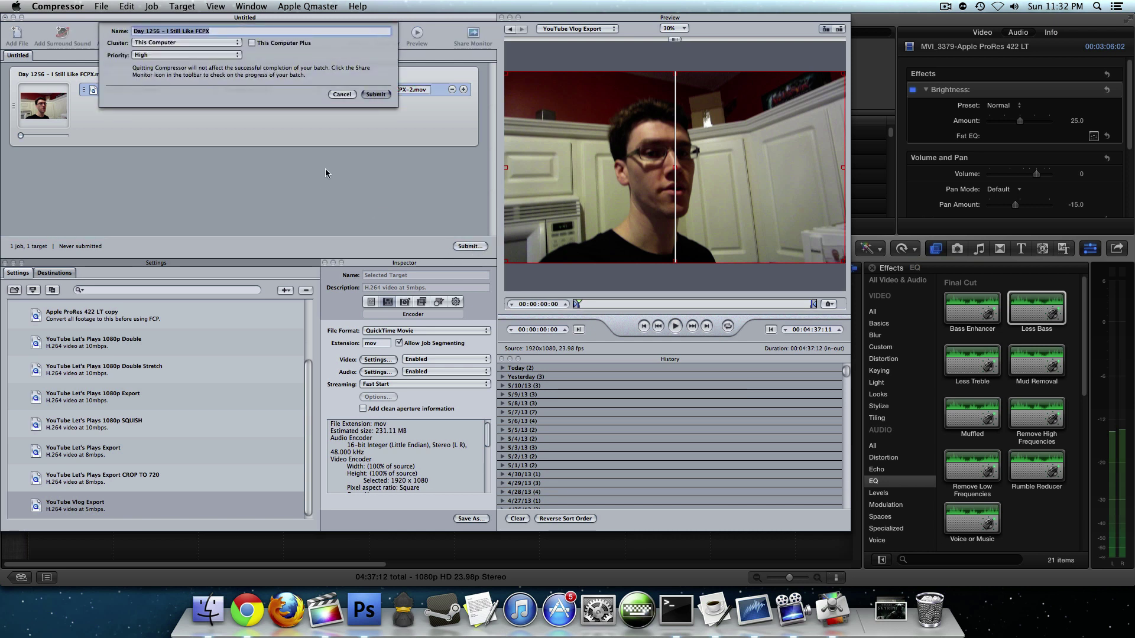
pyautogui.click(227, 41)
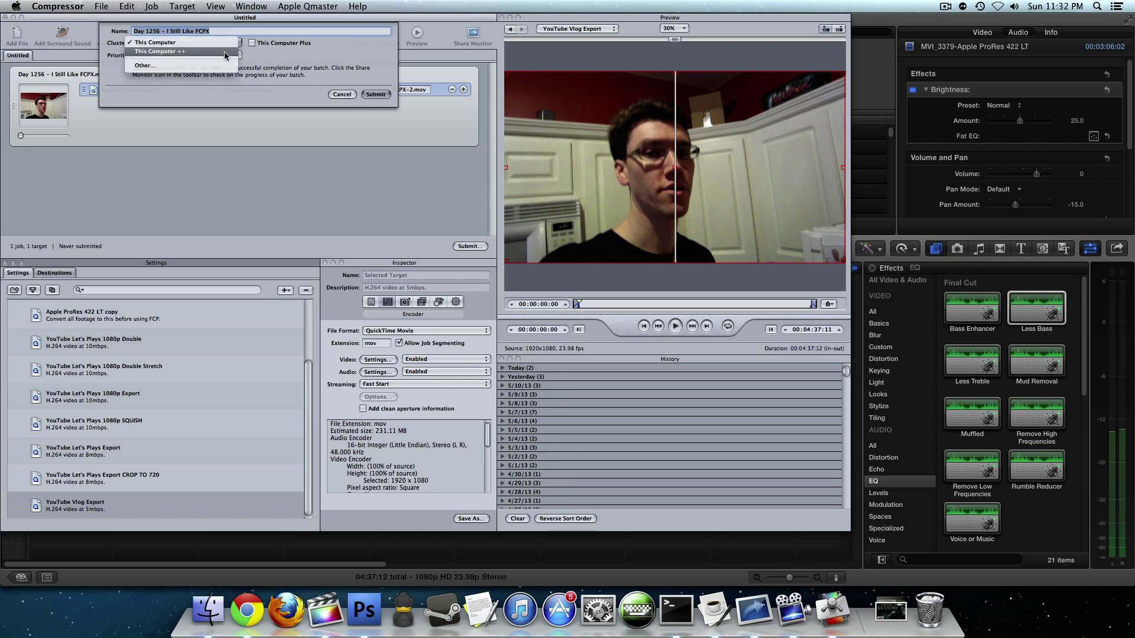
pyautogui.click(224, 53)
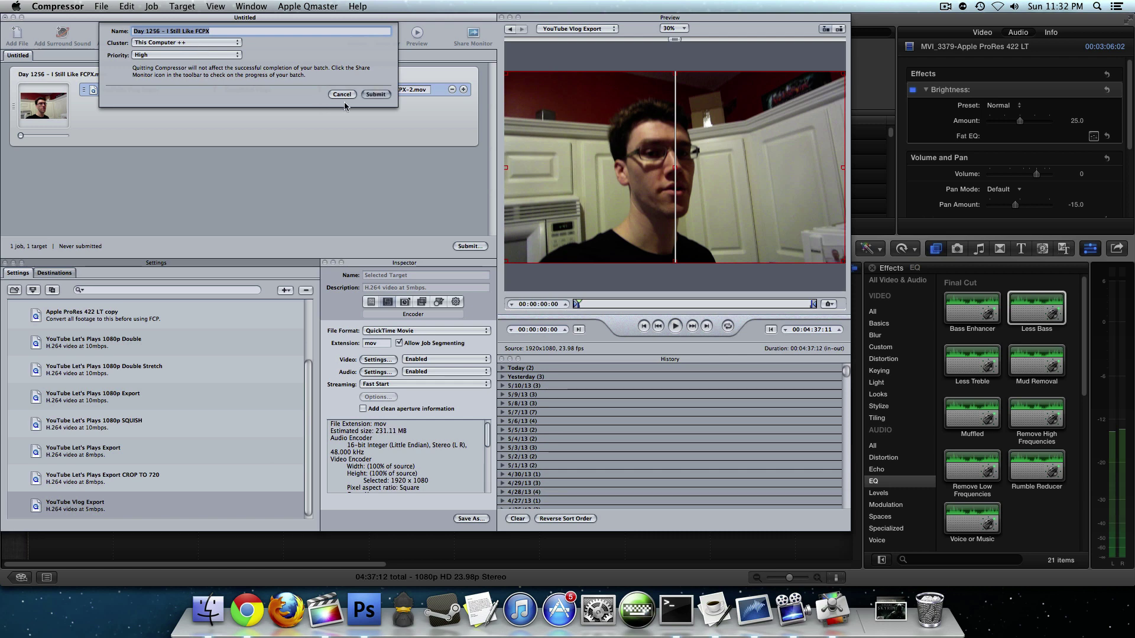
pyautogui.click(382, 94)
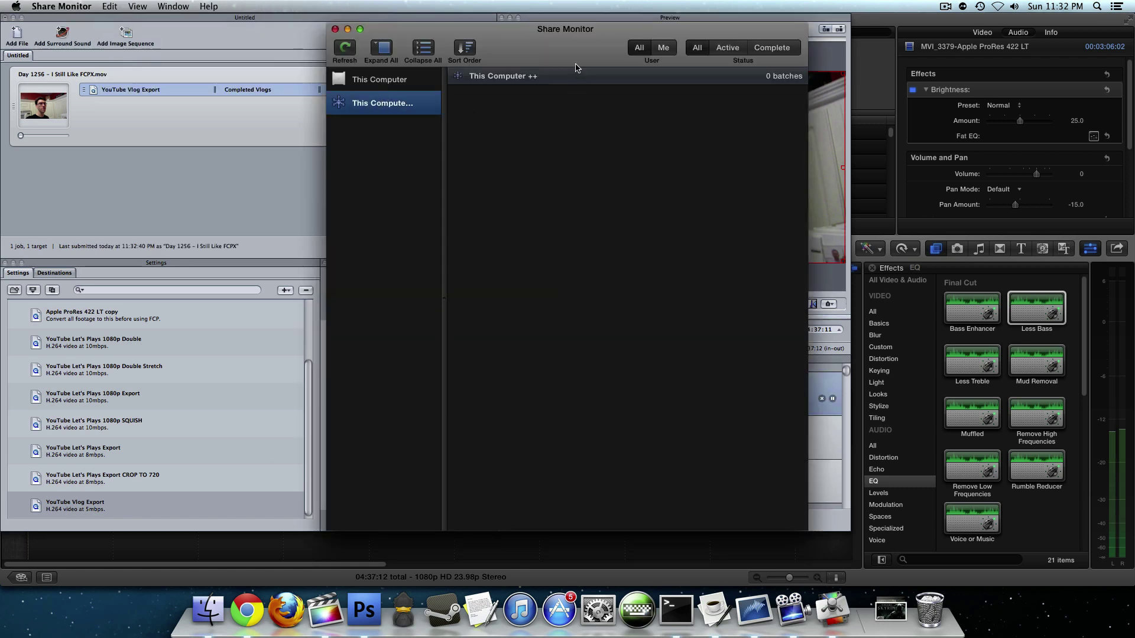
# Expand the Day 1256 batch on This Computer ++ to review its 15 encoding segments
pyautogui.click(397, 88)
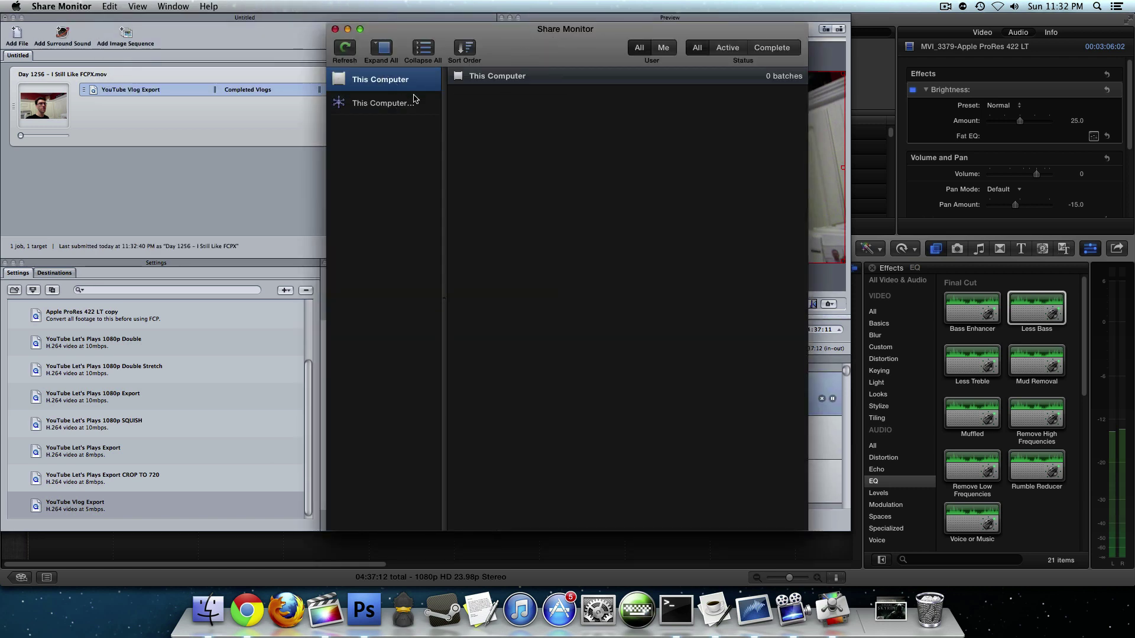
pyautogui.click(367, 106)
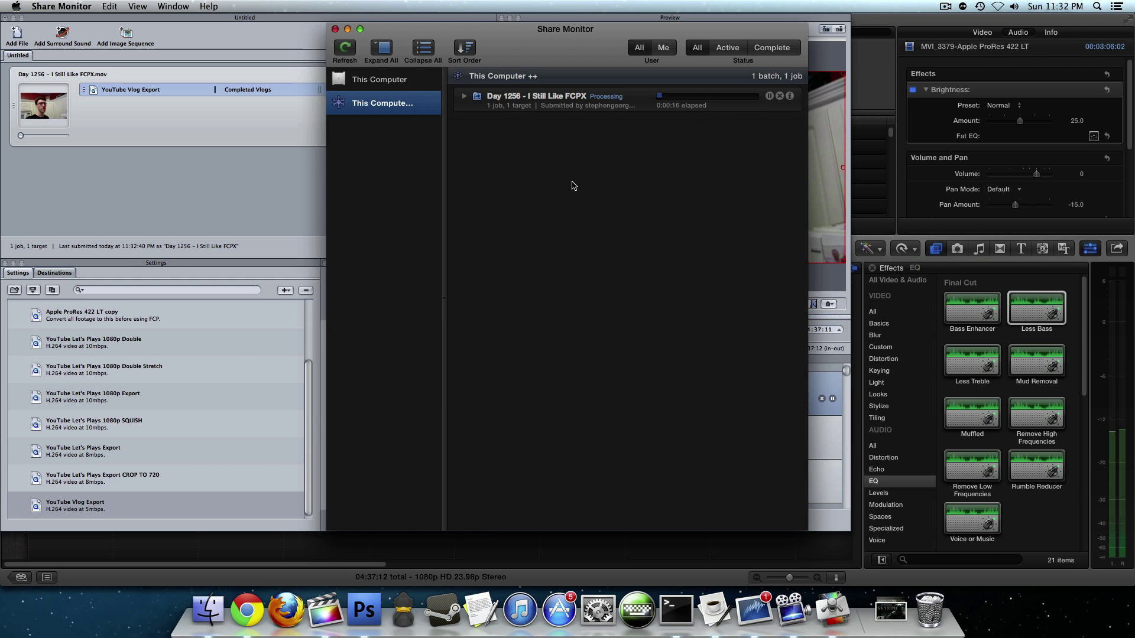
pyautogui.click(464, 96)
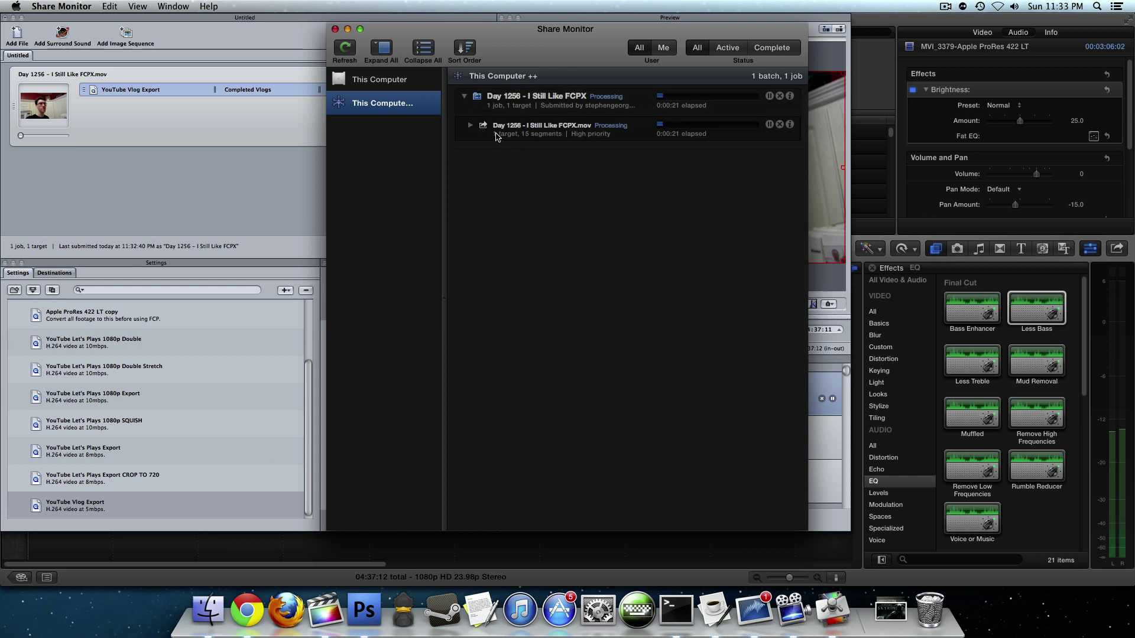
pyautogui.click(471, 126)
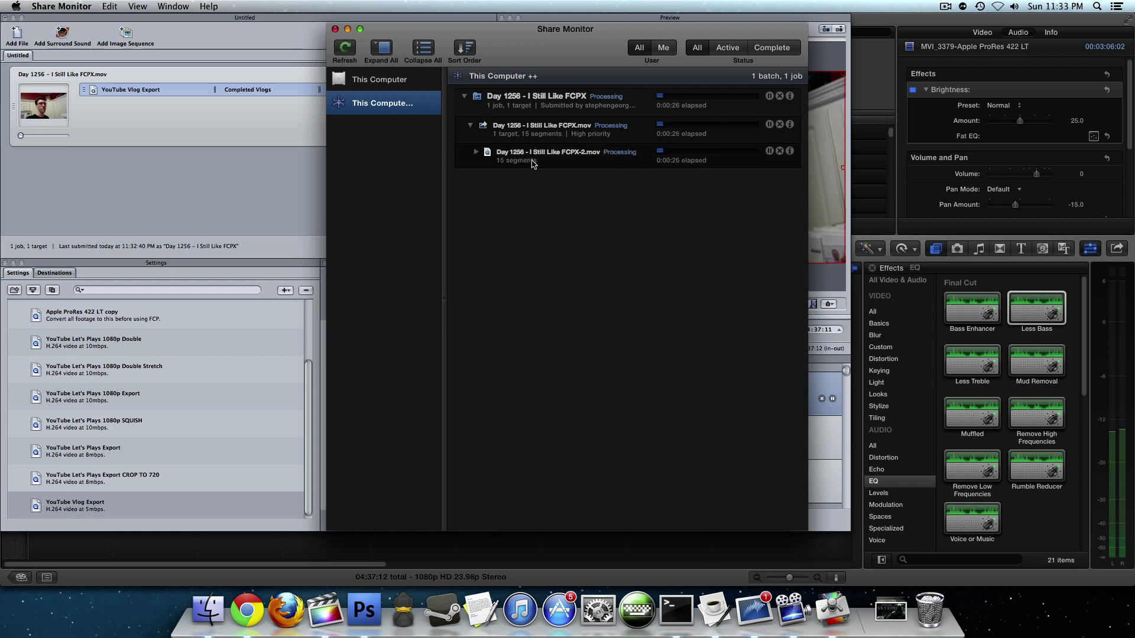
pyautogui.click(476, 152)
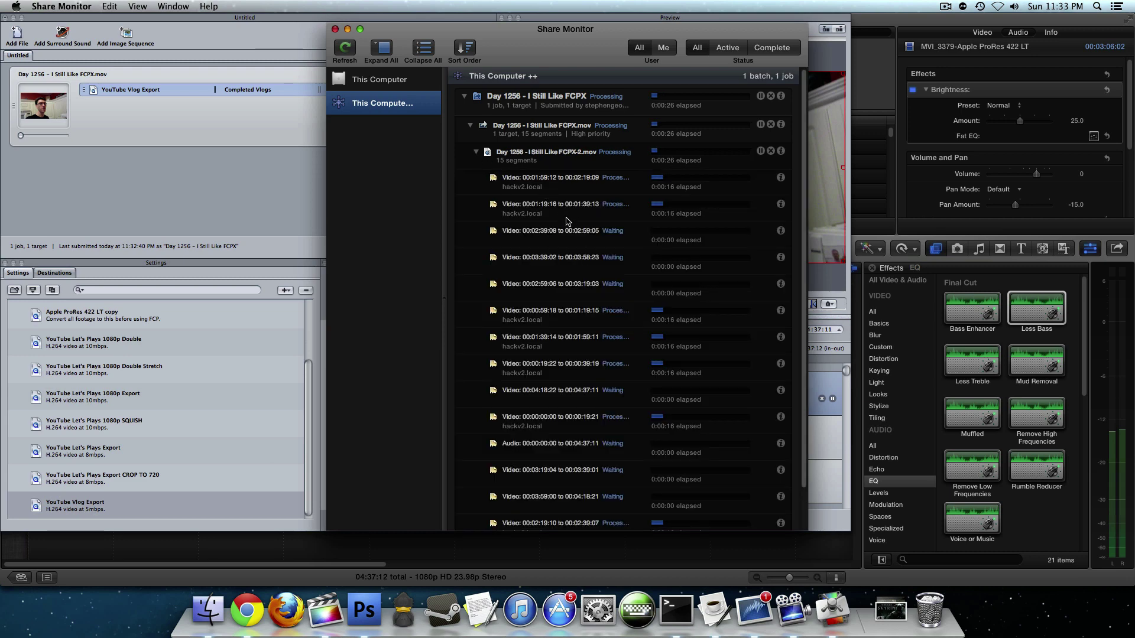
pyautogui.scroll(-2, 588, 302)
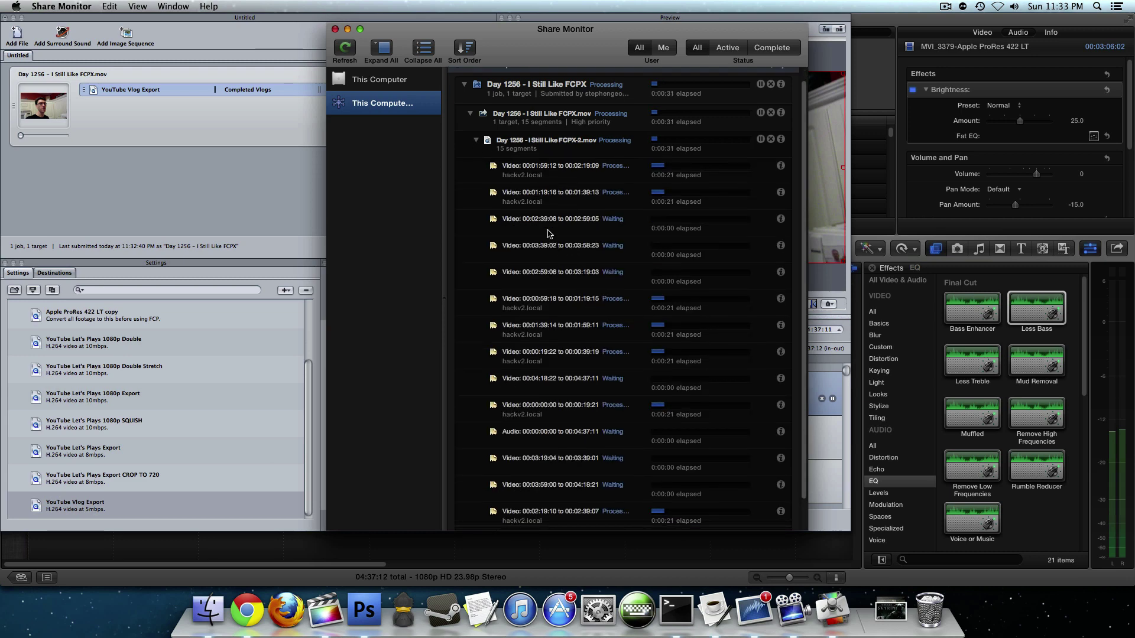
pyautogui.scroll(-1, 572, 316)
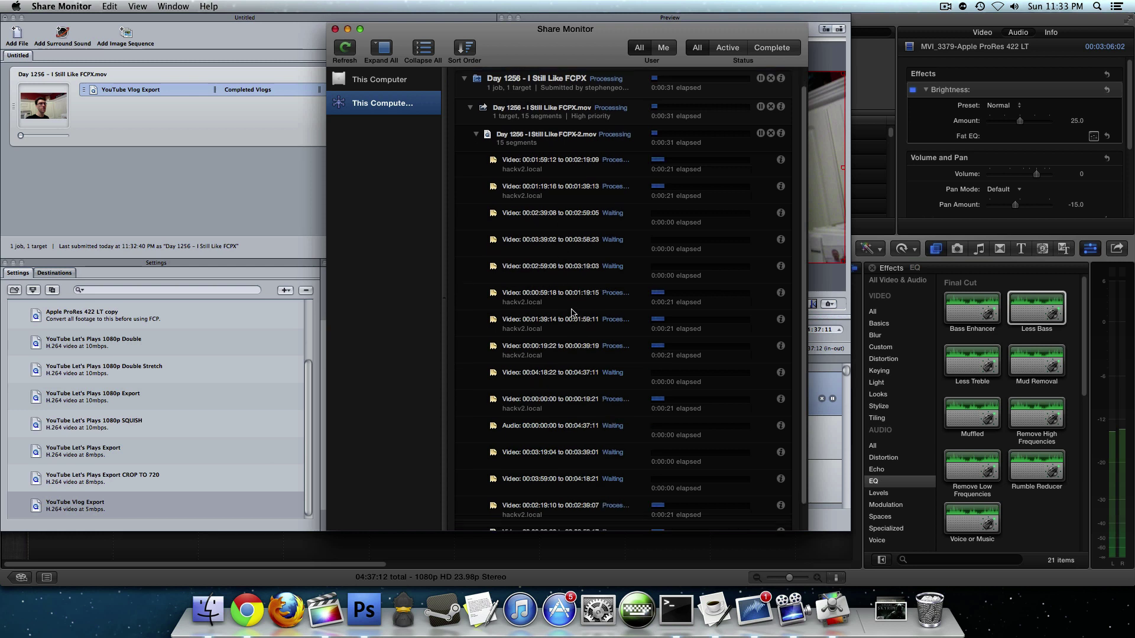
pyautogui.scroll(-1, 559, 236)
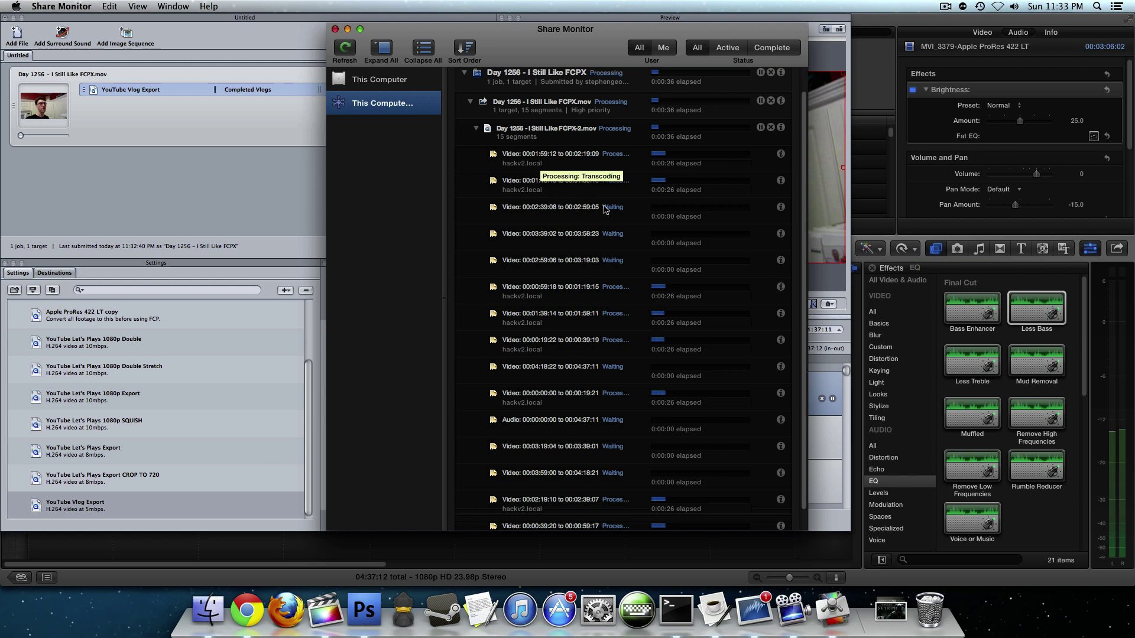
pyautogui.scroll(-1, 594, 210)
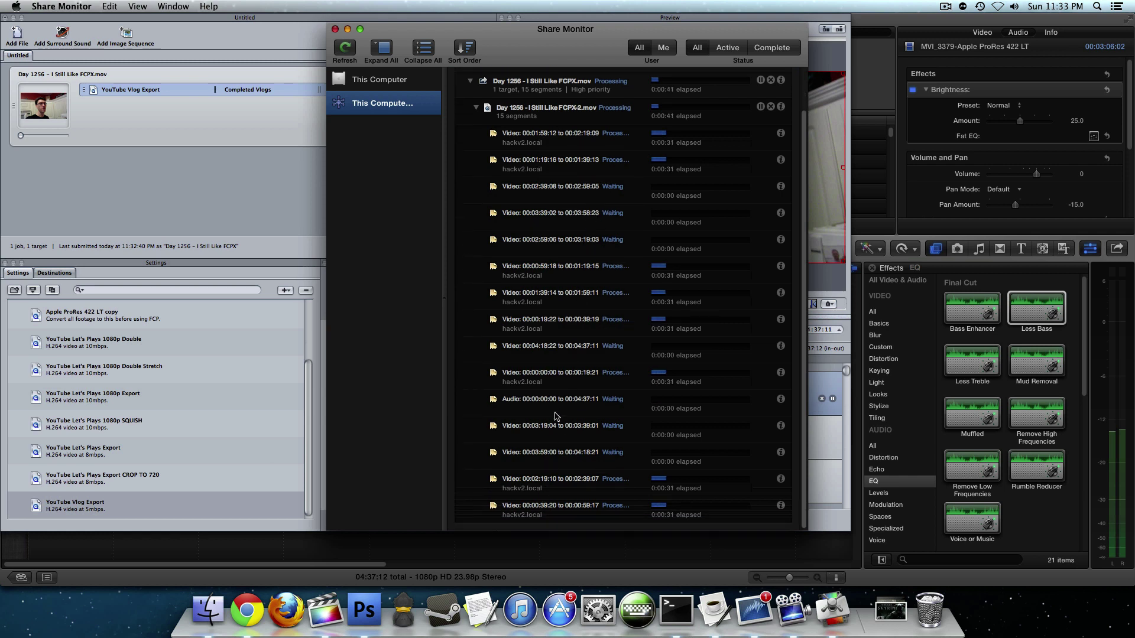
pyautogui.scroll(2, 555, 461)
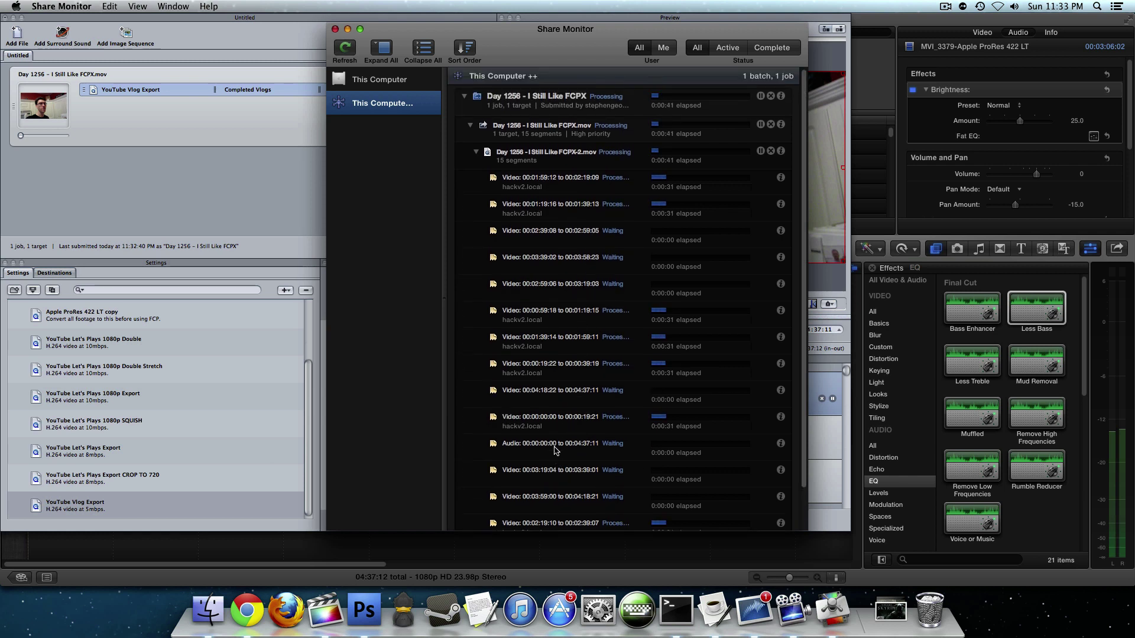
# Collapse the Day 1256 batch and switch between the clusters, ending on This Computer
pyautogui.click(478, 152)
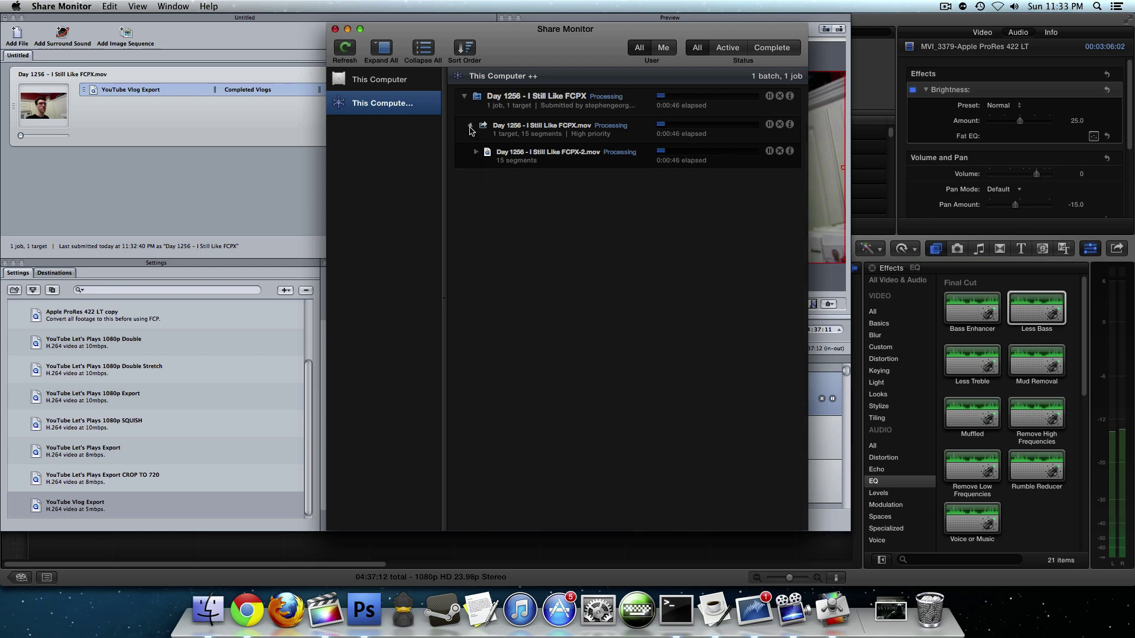
pyautogui.click(470, 126)
pyautogui.click(464, 96)
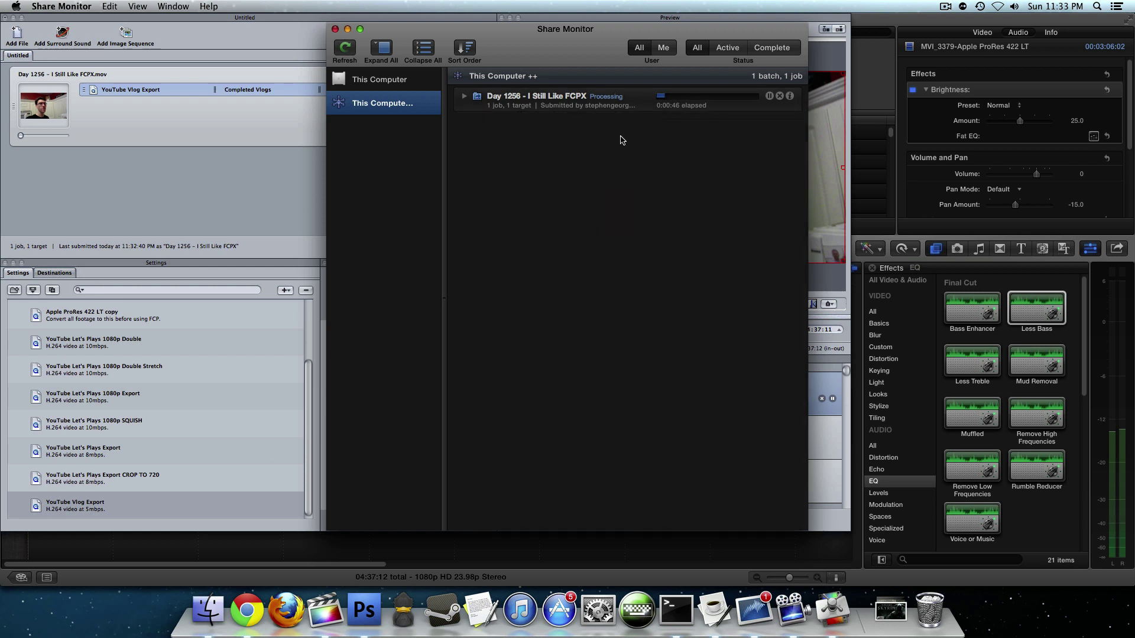
pyautogui.click(401, 81)
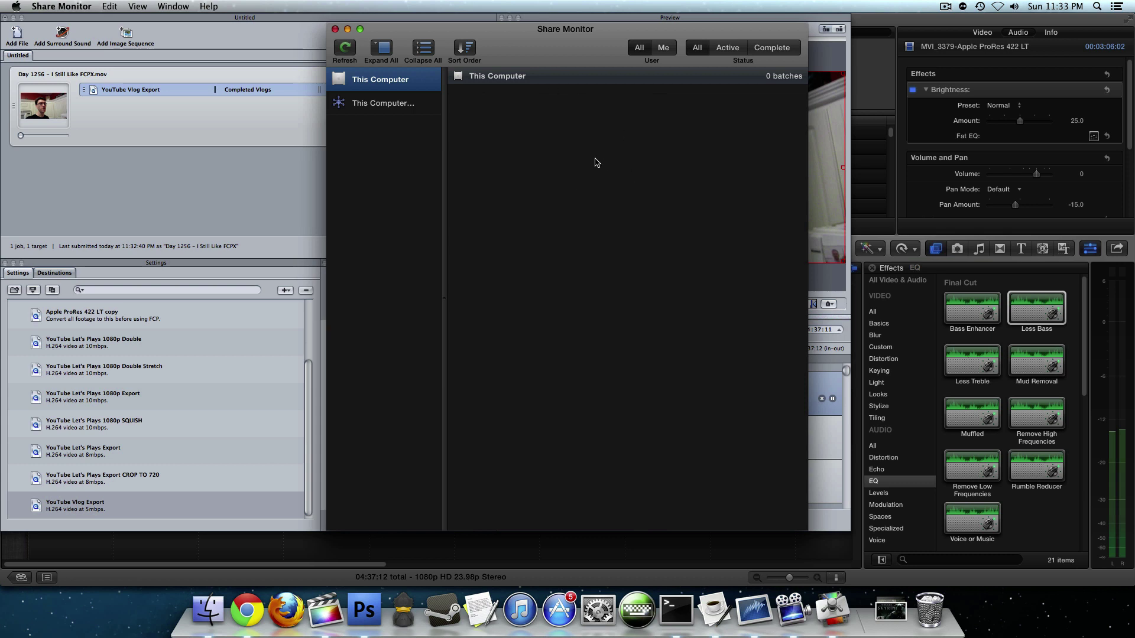
pyautogui.click(431, 101)
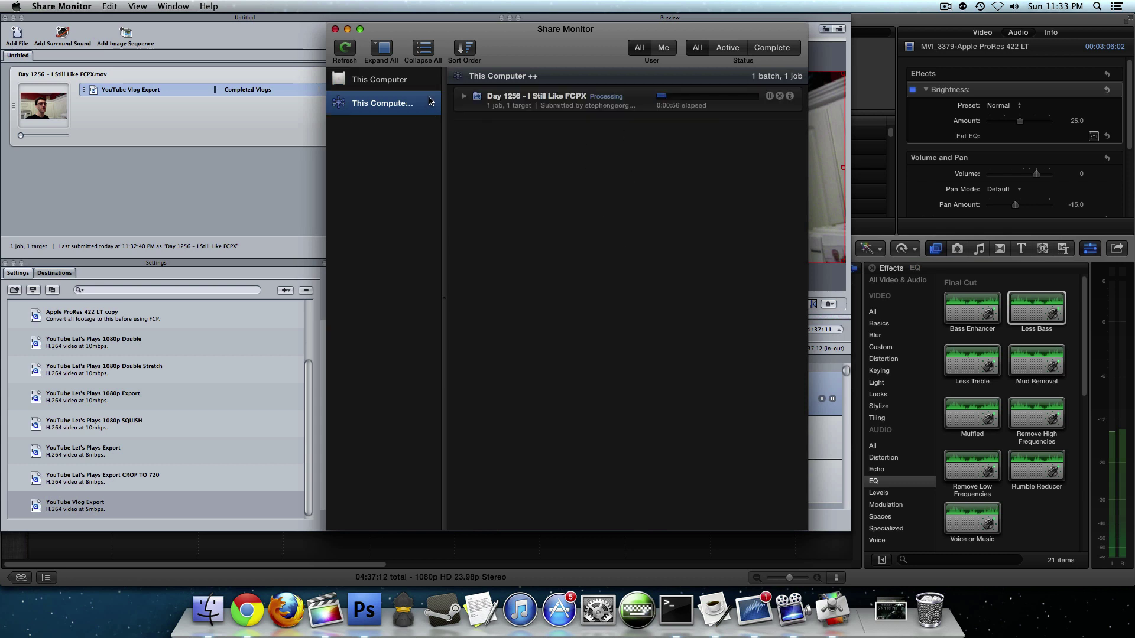
pyautogui.click(390, 79)
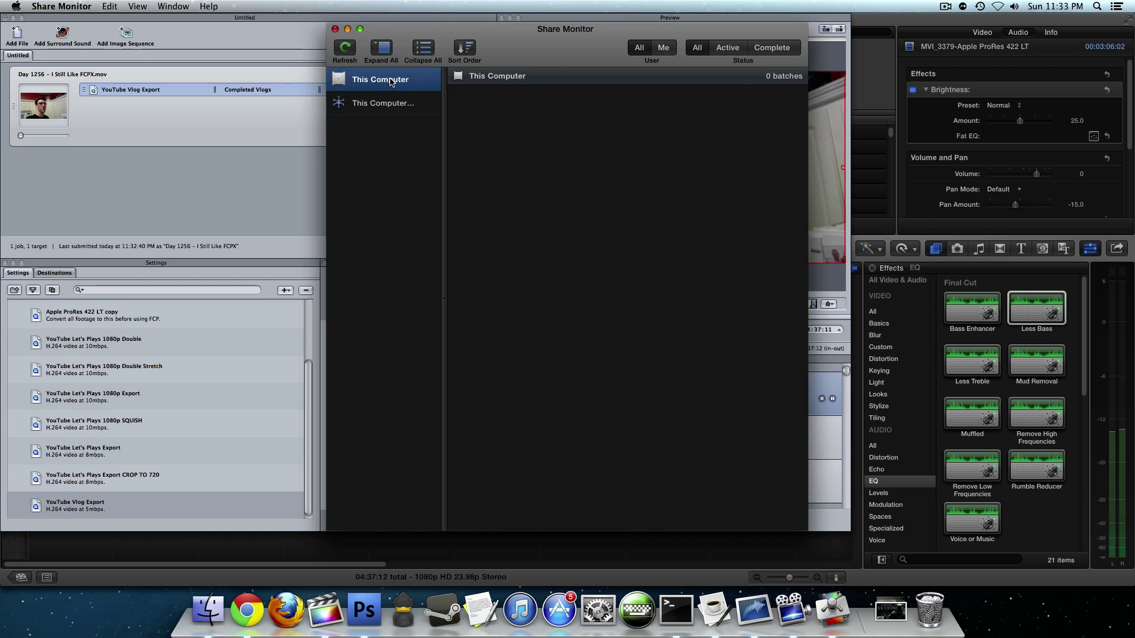
# Bring Compressor forward and slide Share Monitor right to reveal the YouTube Vlog Export Inspector
pyautogui.click(177, 187)
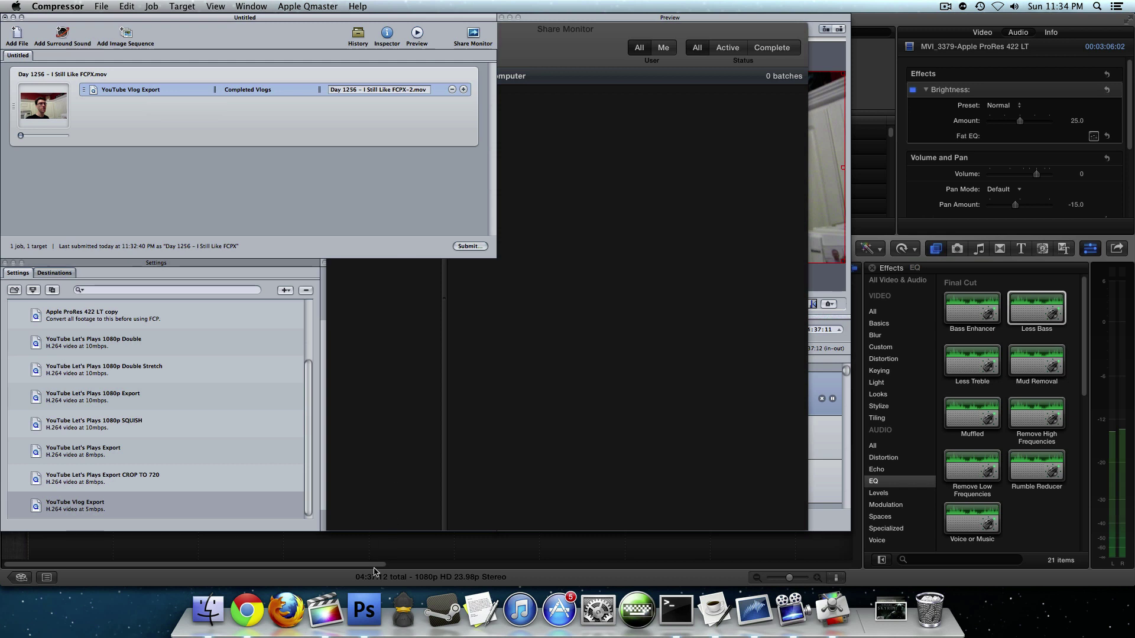
pyautogui.moveTo(565, 52); pyautogui.dragTo(666, 53)
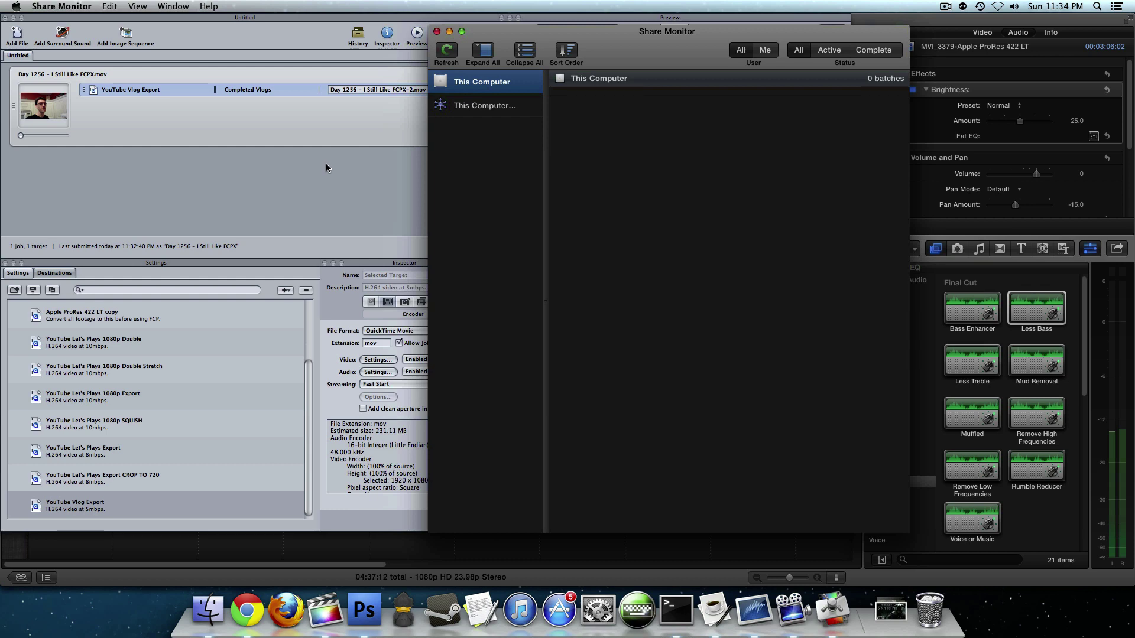
# Switch to Final Cut Pro and open the Skyrim178 project from the Project Library
pyautogui.click(324, 624)
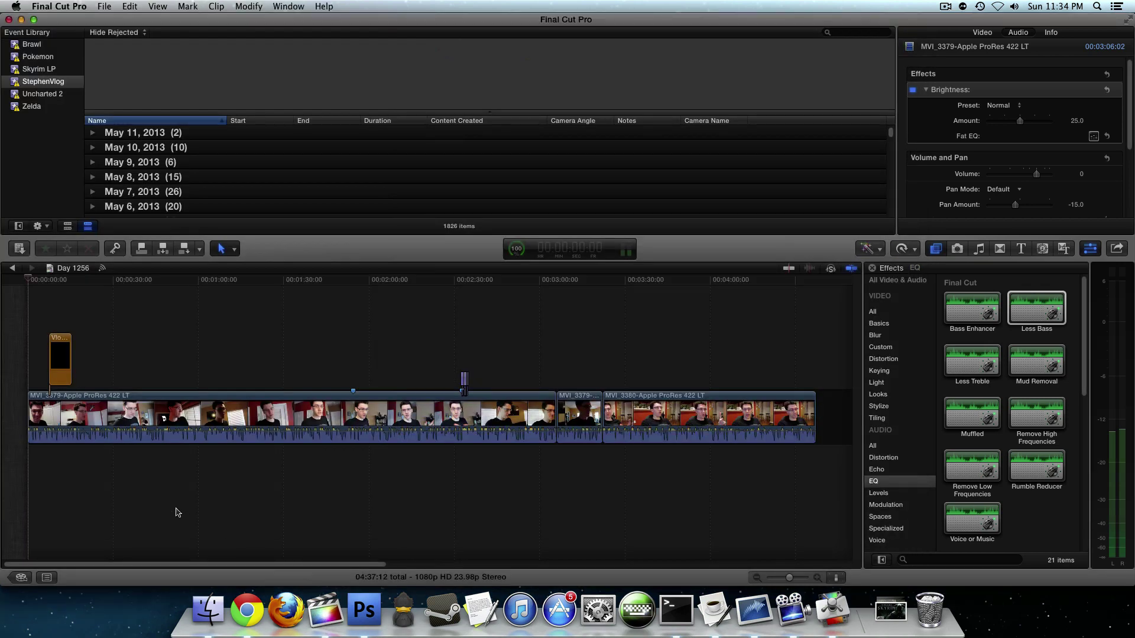
pyautogui.click(18, 578)
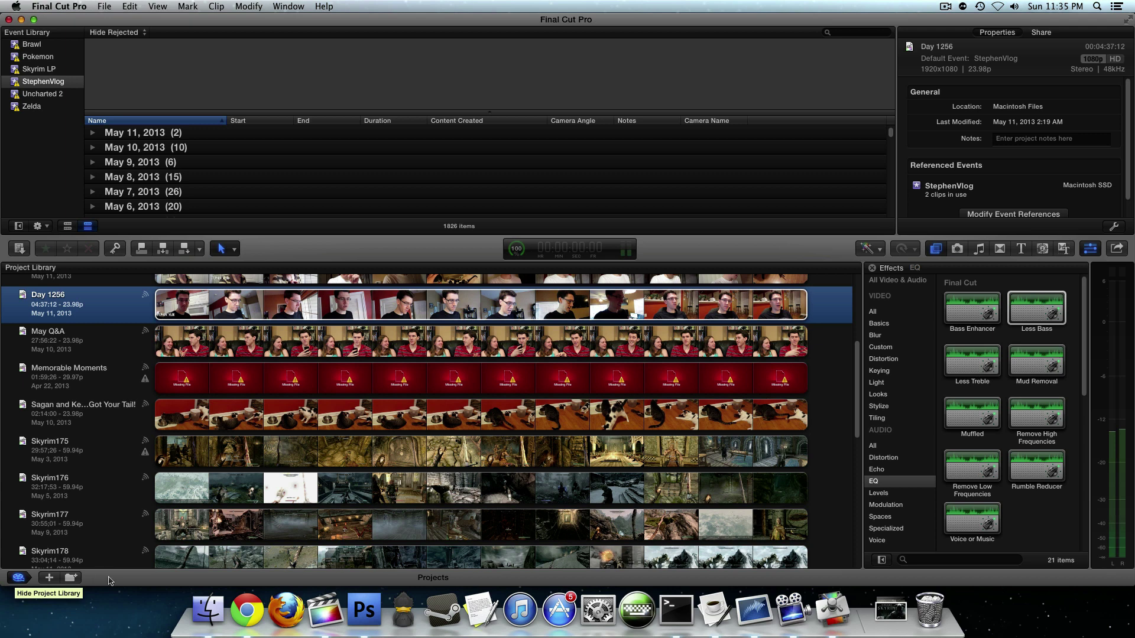
pyautogui.scroll(-2, 102, 489)
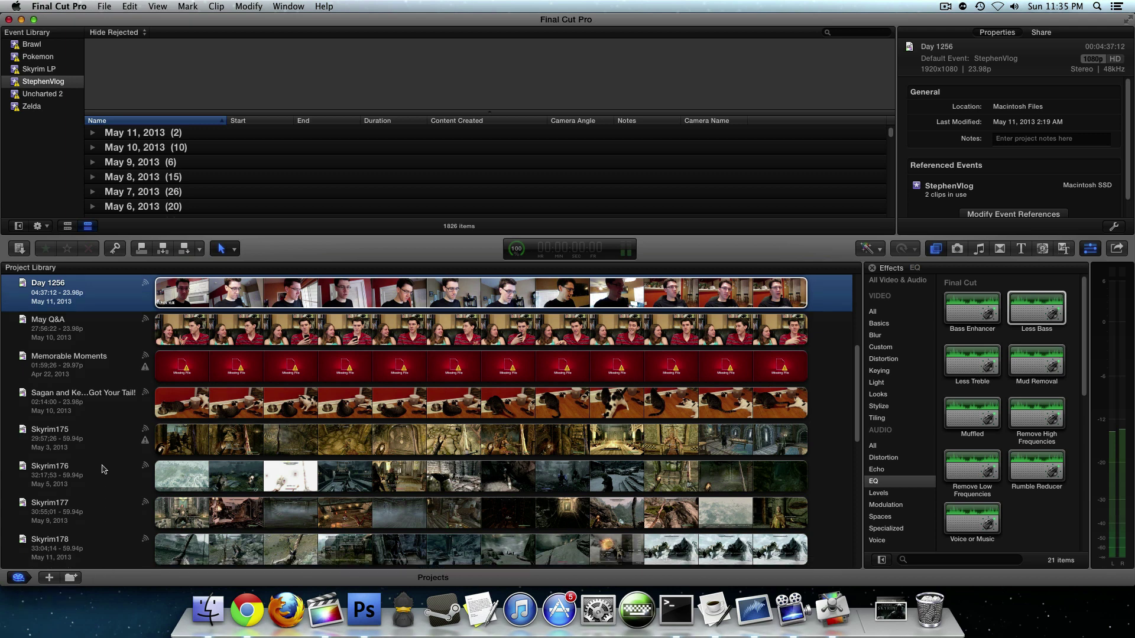
pyautogui.scroll(-2, 103, 470)
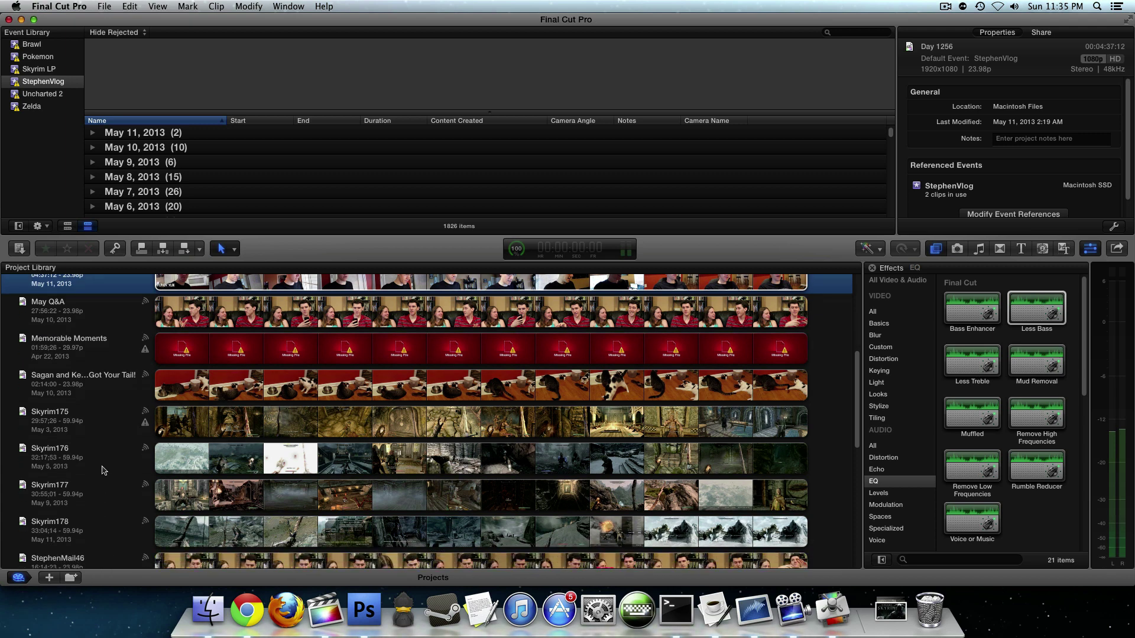
pyautogui.scroll(-2, 104, 471)
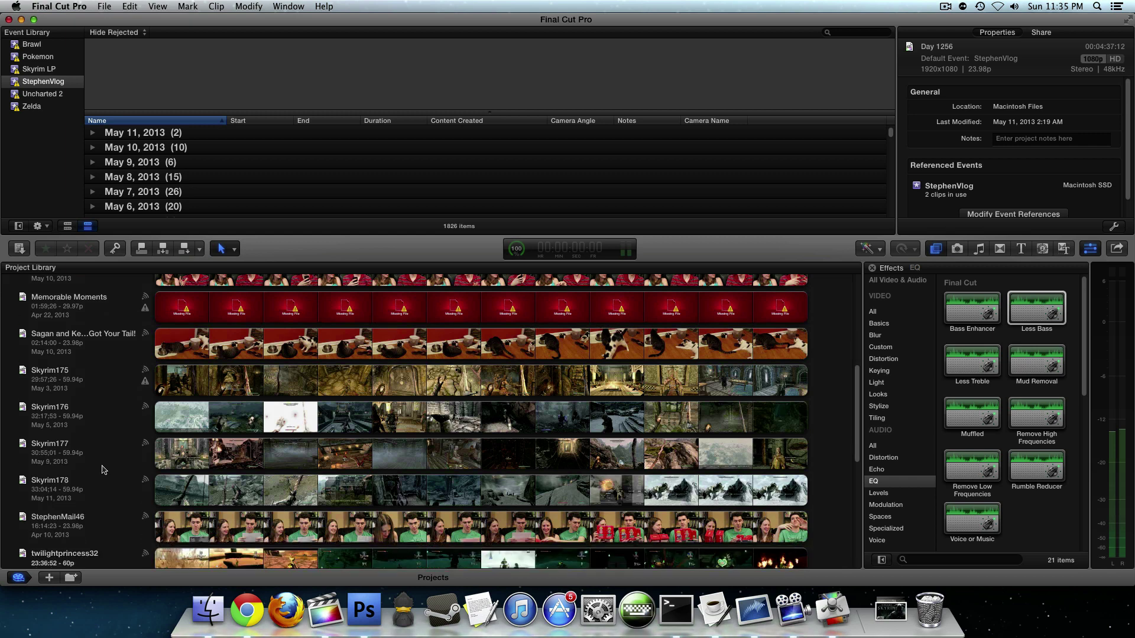
pyautogui.doubleClick(78, 498)
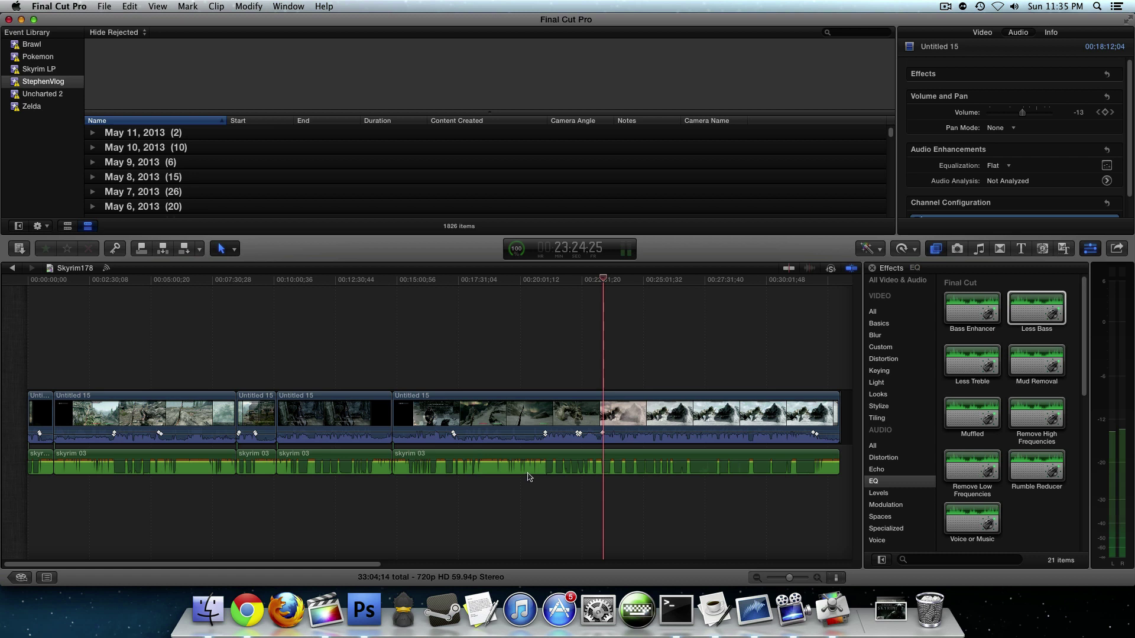
# Select the skyrim 03 audio clip to show its Compressor and Less Bass (50.0) effects
pyautogui.click(528, 471)
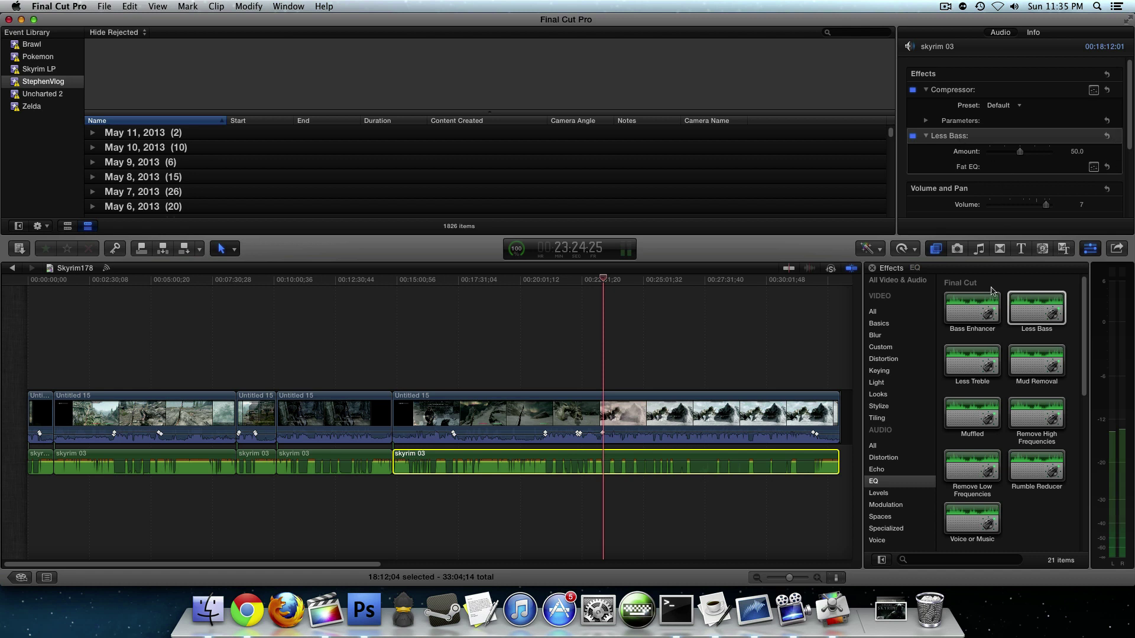
pyautogui.click(924, 415)
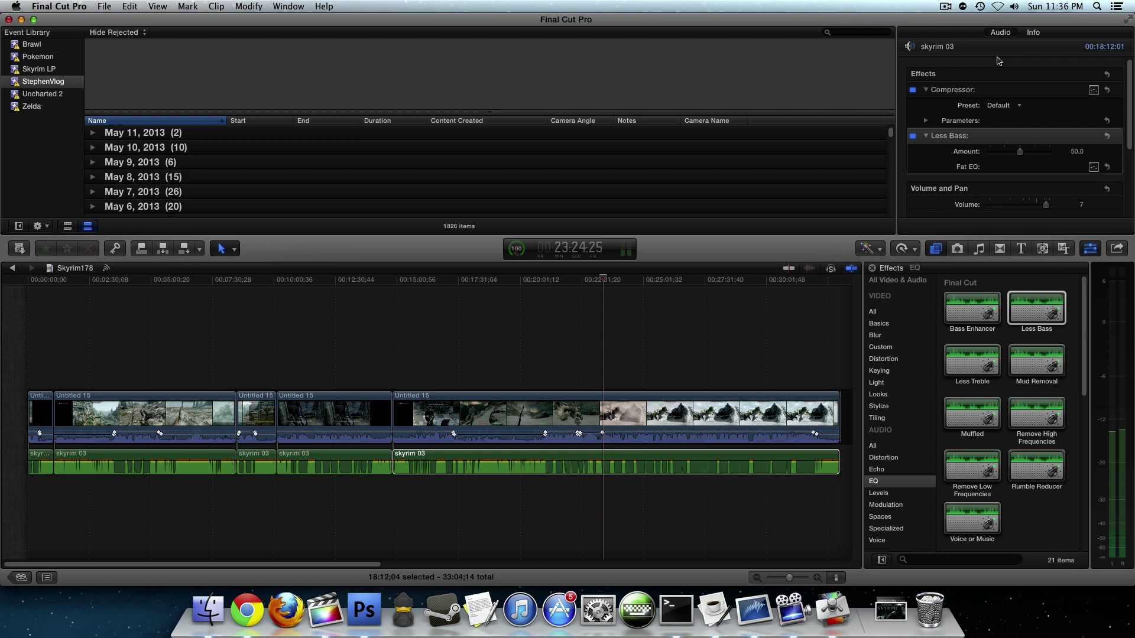
pyautogui.click(680, 466)
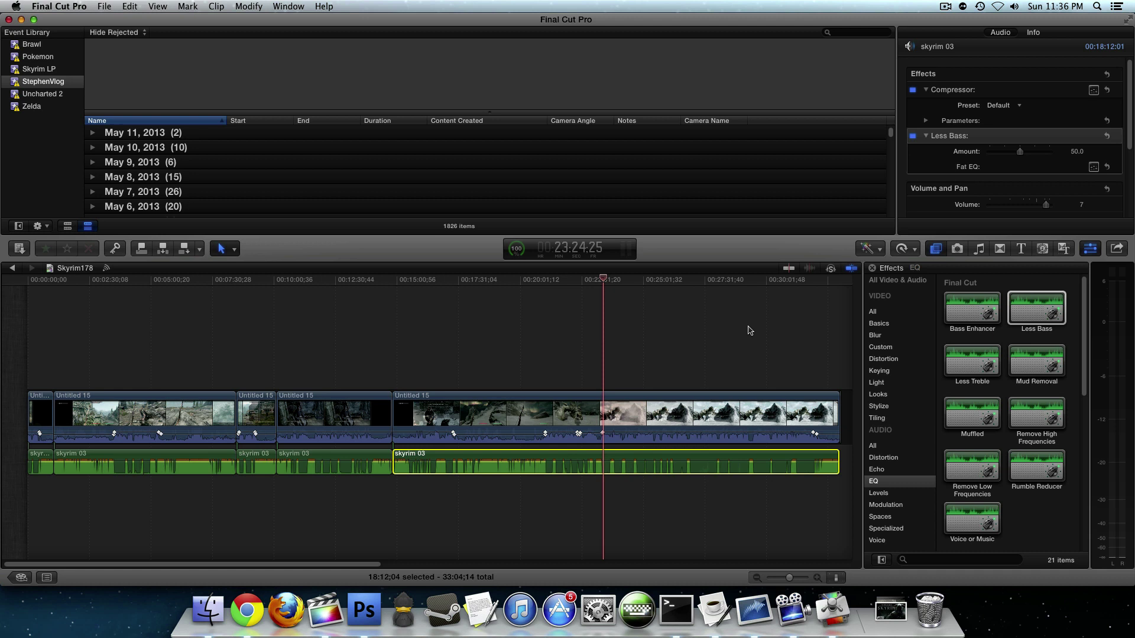
pyautogui.click(1040, 157)
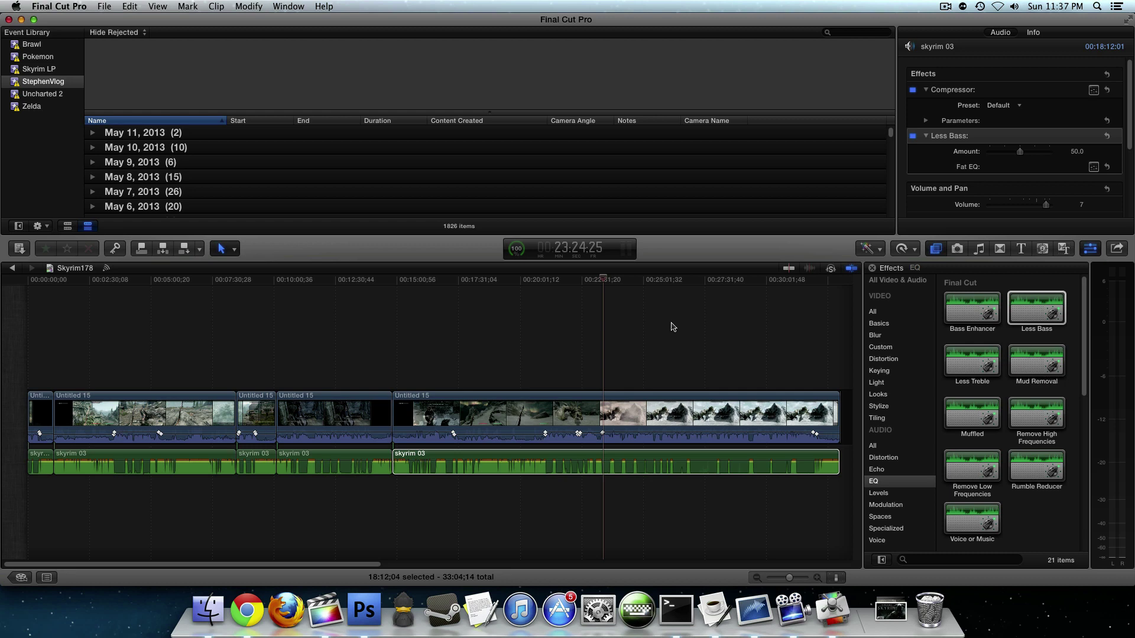
# Cancel the running Day 1256 export in History, then back out of resubmitting the batch
pyautogui.click(845, 626)
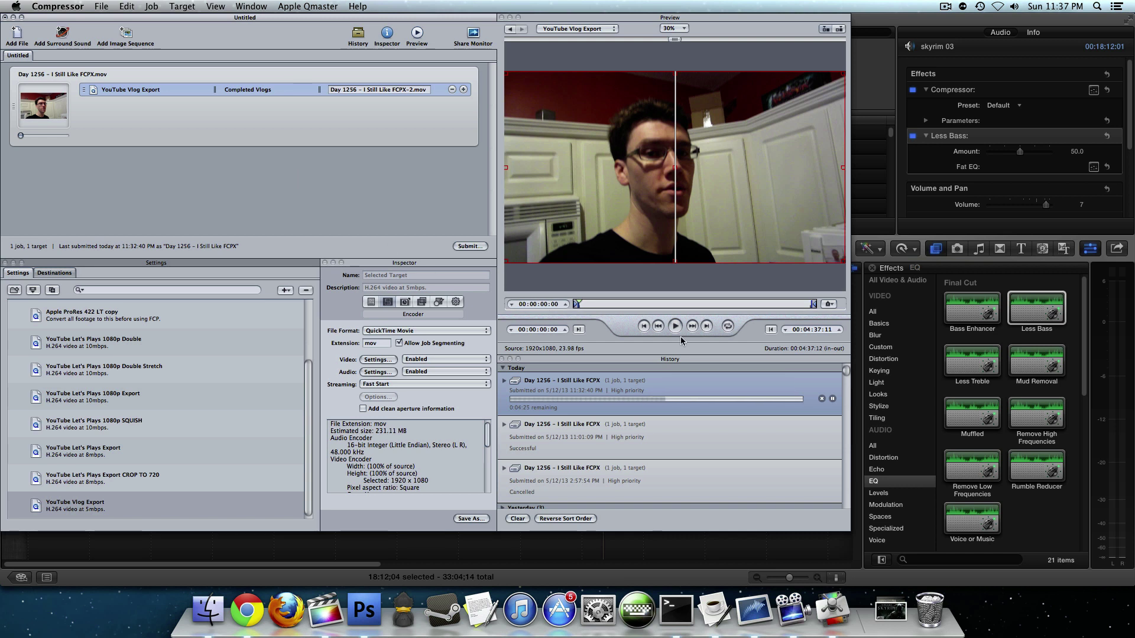
pyautogui.click(820, 398)
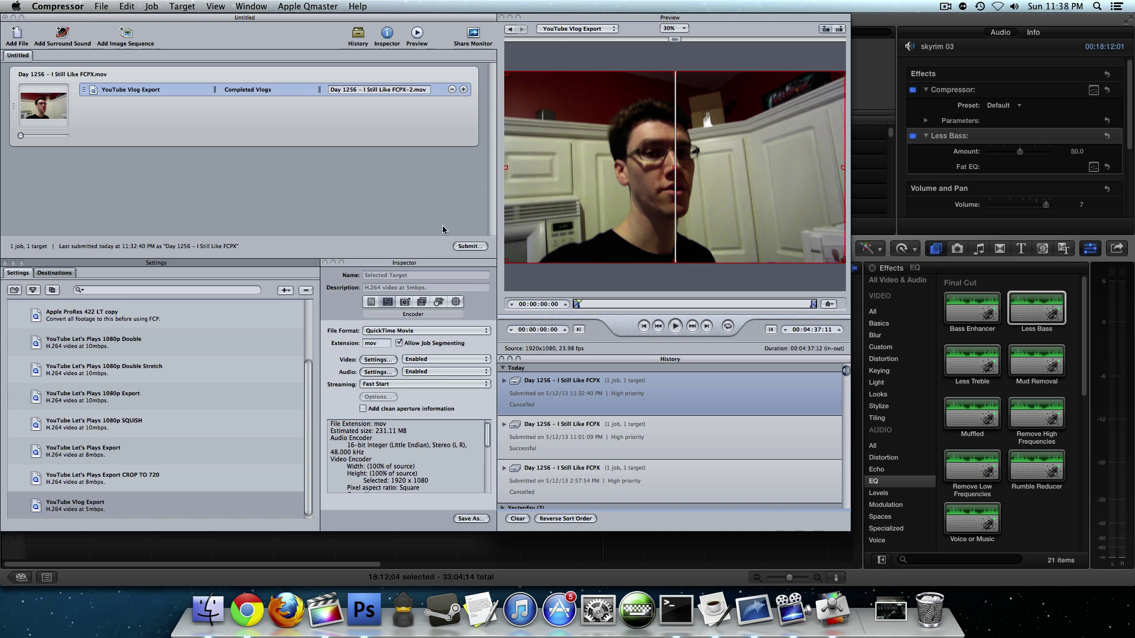
pyautogui.click(478, 245)
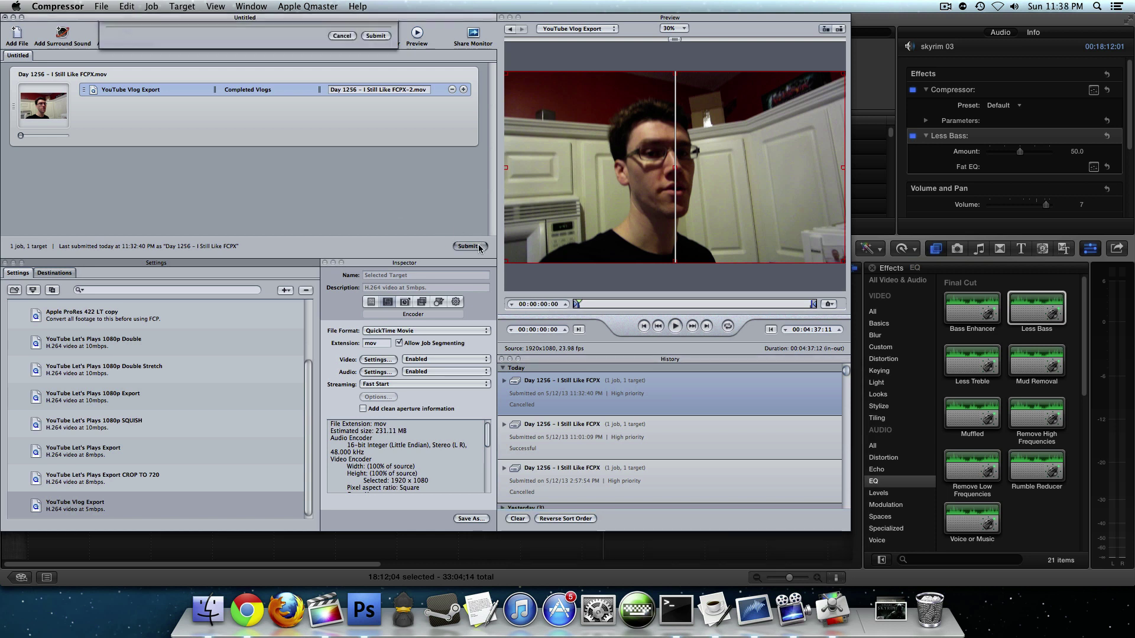
pyautogui.click(183, 43)
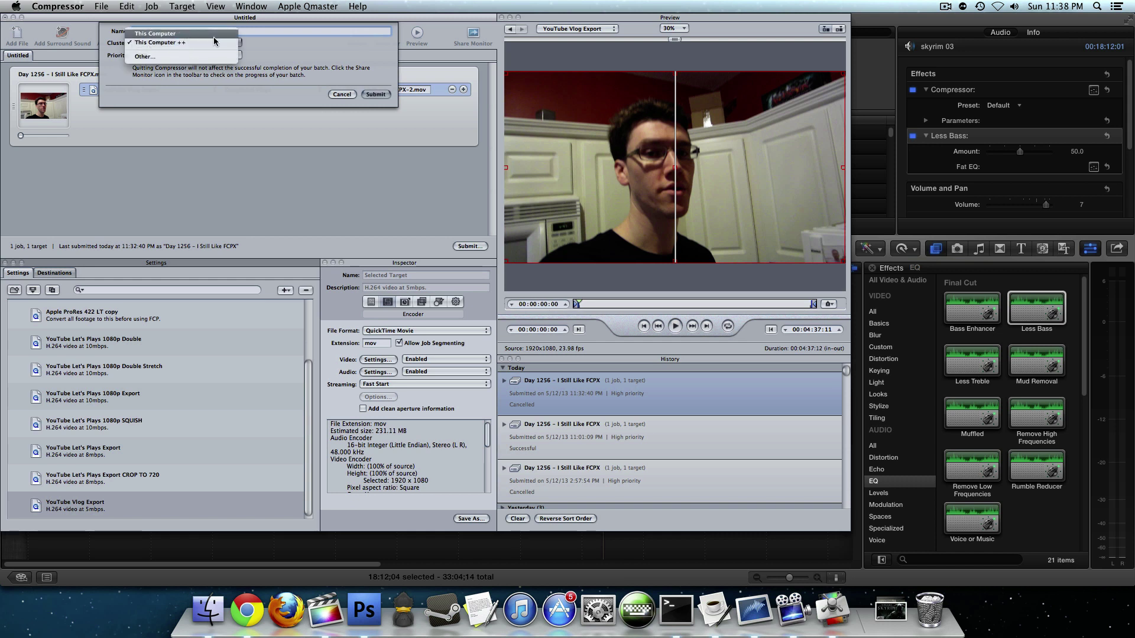
pyautogui.click(266, 87)
pyautogui.click(341, 95)
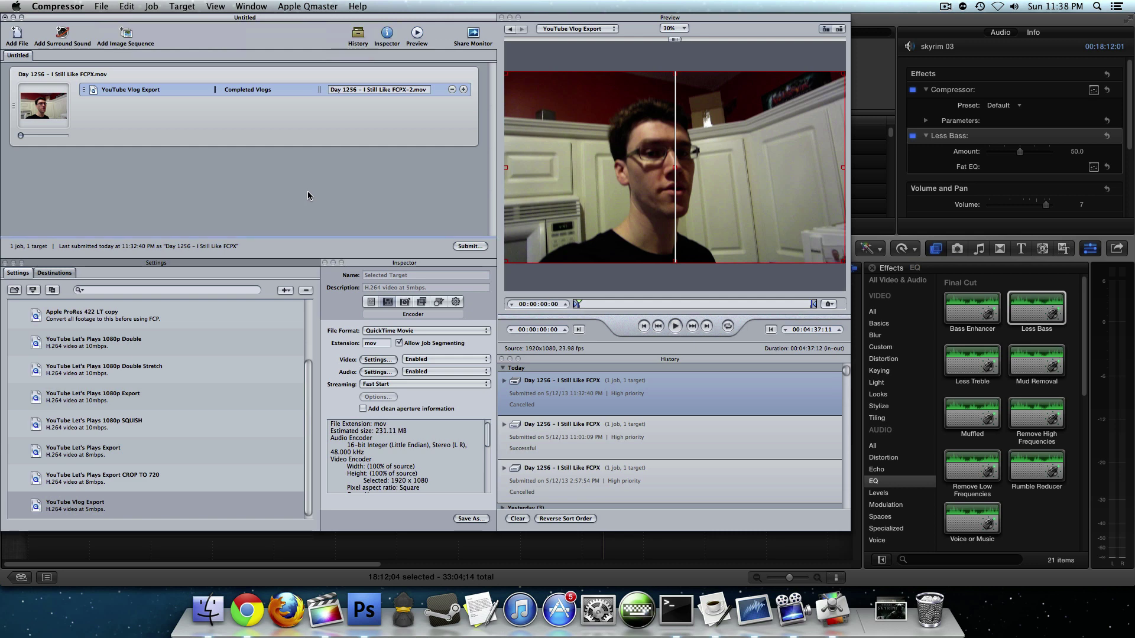
# Quit Compressor without saving the Untitled batch and open a Finder window
pyautogui.press('super+q')
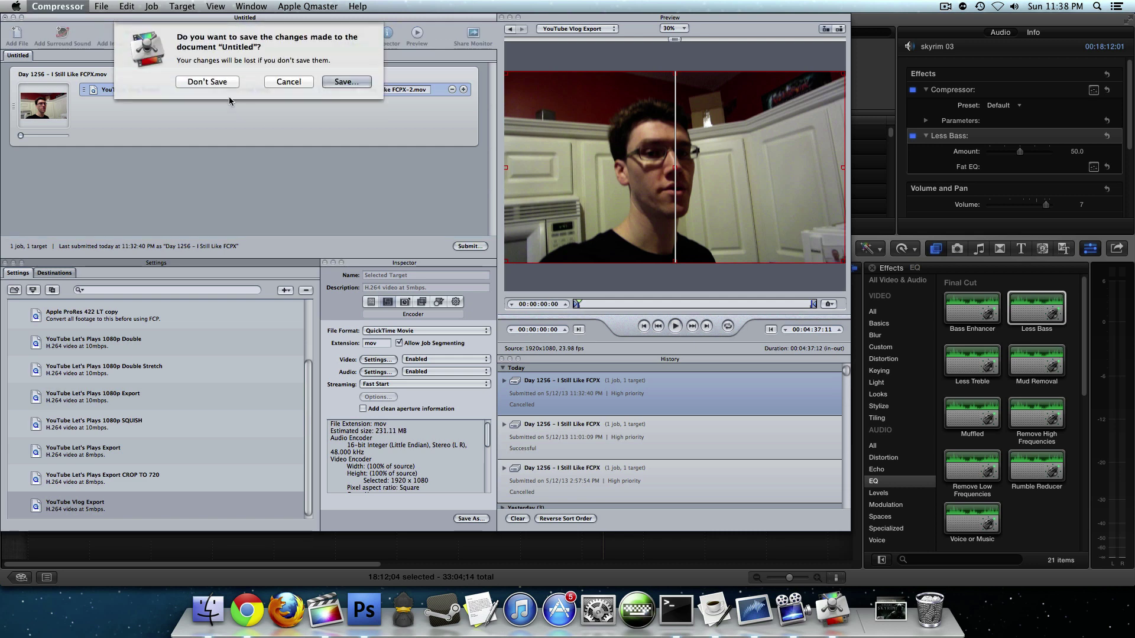
pyautogui.click(217, 81)
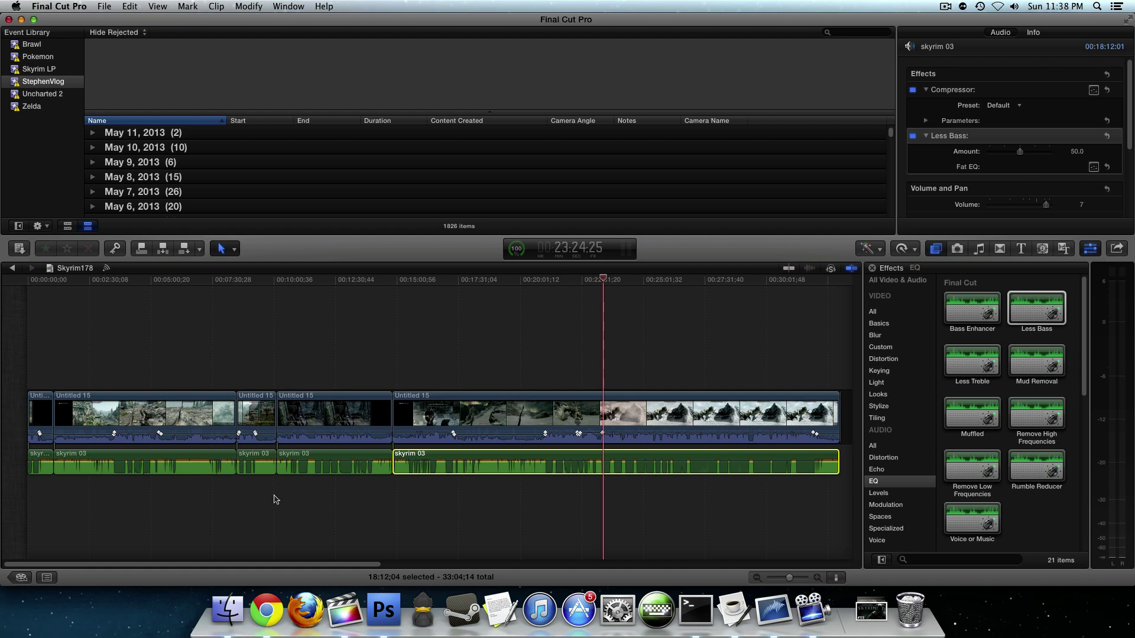
pyautogui.click(216, 609)
pyautogui.moveTo(392, 187); pyautogui.dragTo(499, 179)
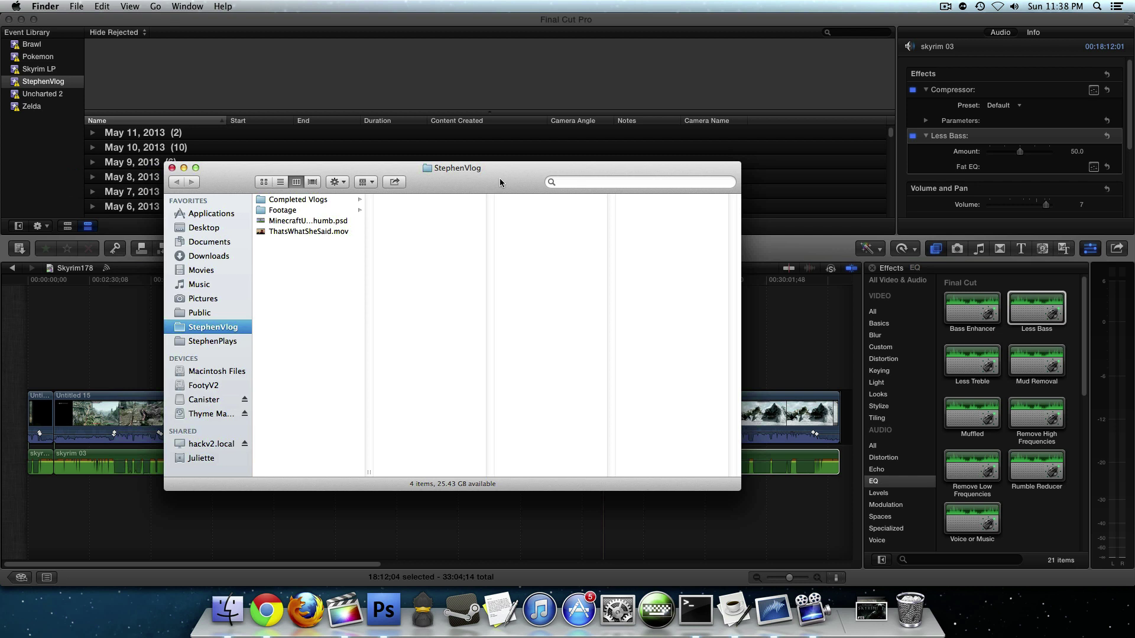
# Trash the Apple Qmaster folder from ~/Library/Application Support and close Finder
pyautogui.press('shift+super+h')
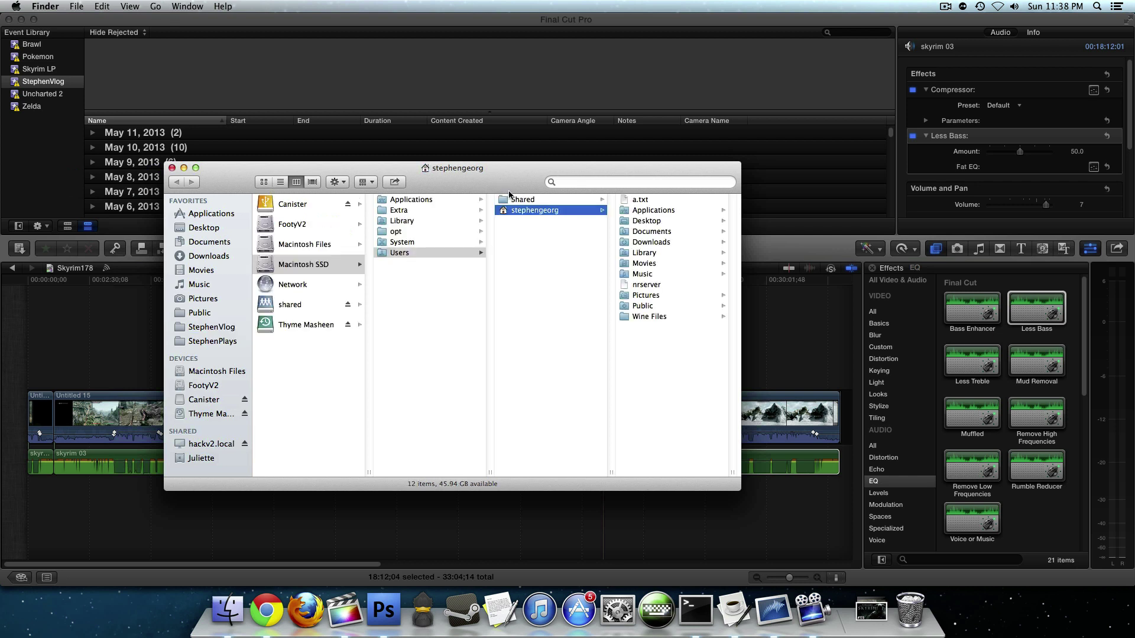
pyautogui.click(653, 254)
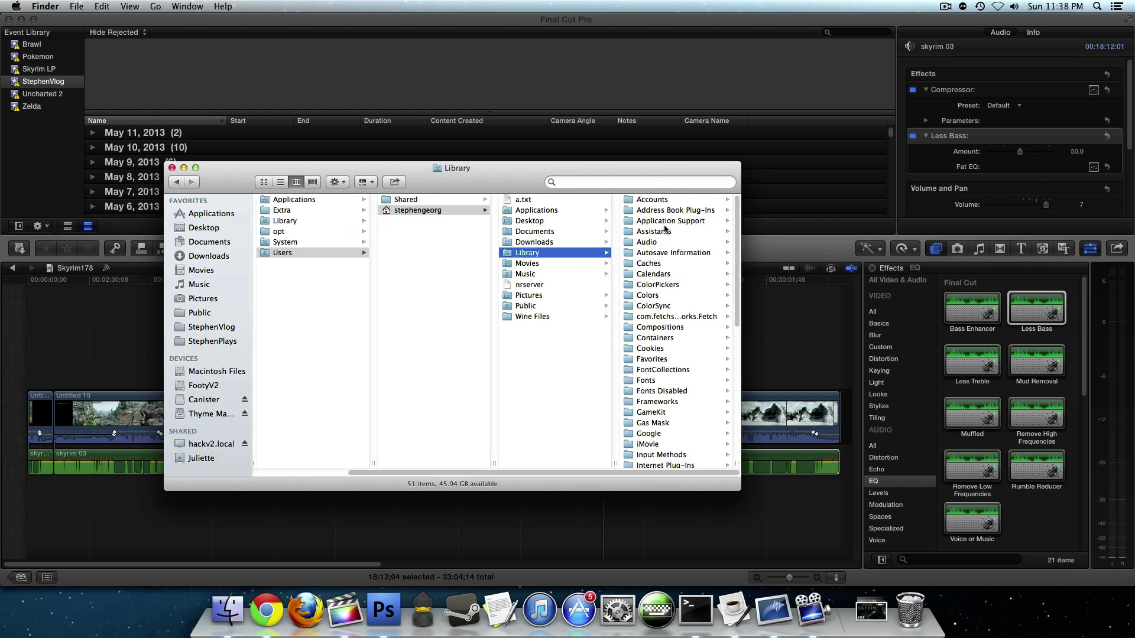
pyautogui.click(664, 221)
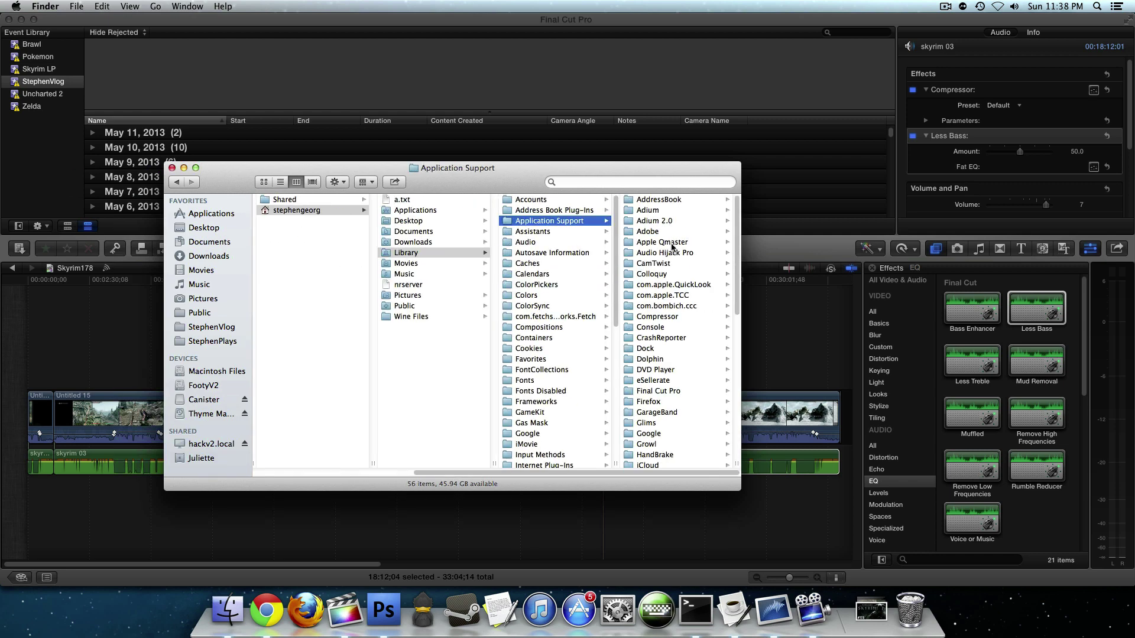
pyautogui.click(672, 245)
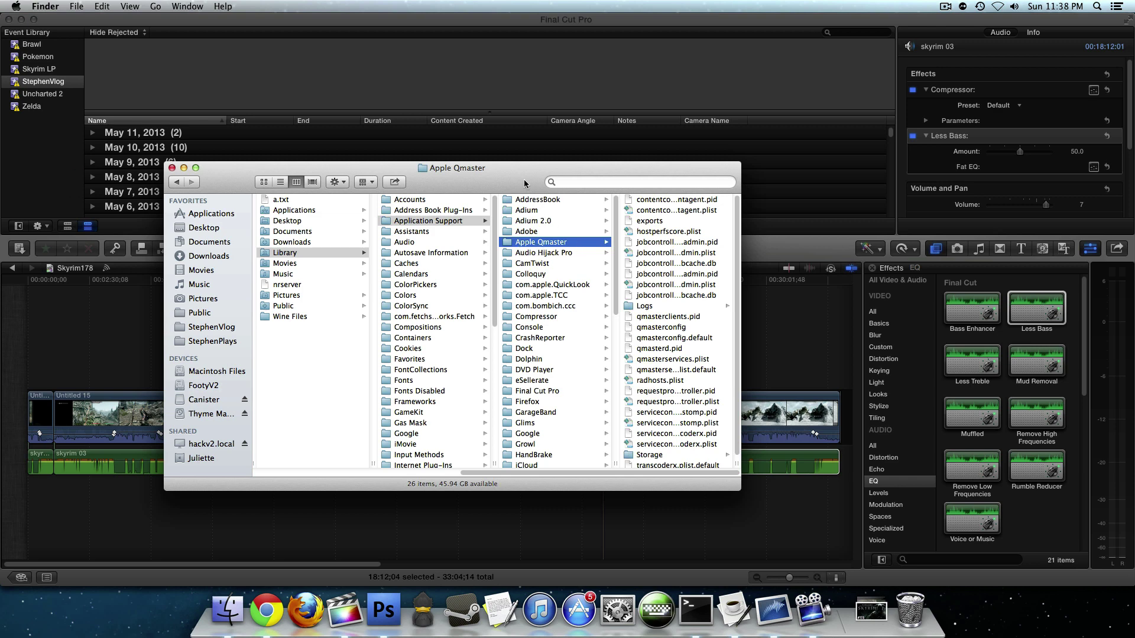
pyautogui.press('super+BackSpace')
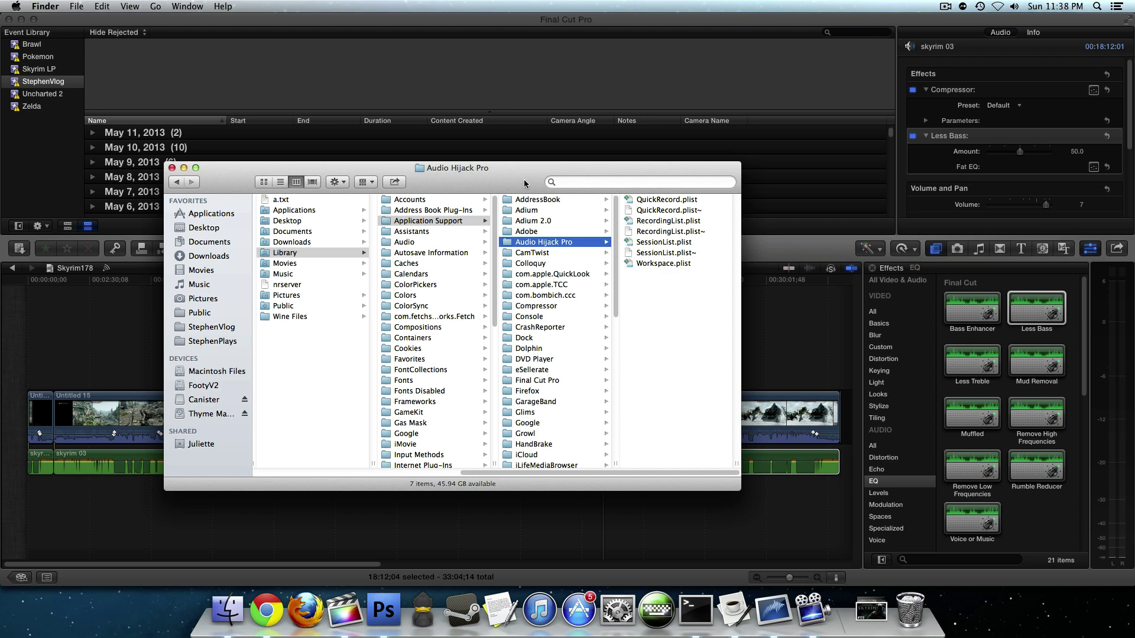
pyautogui.press('super+w')
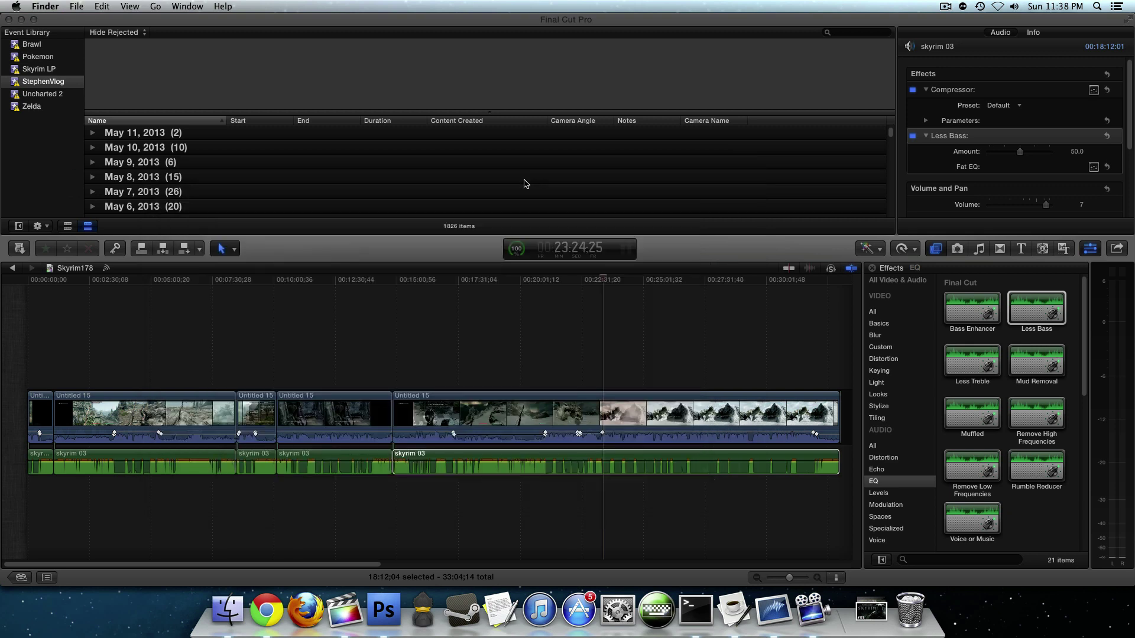